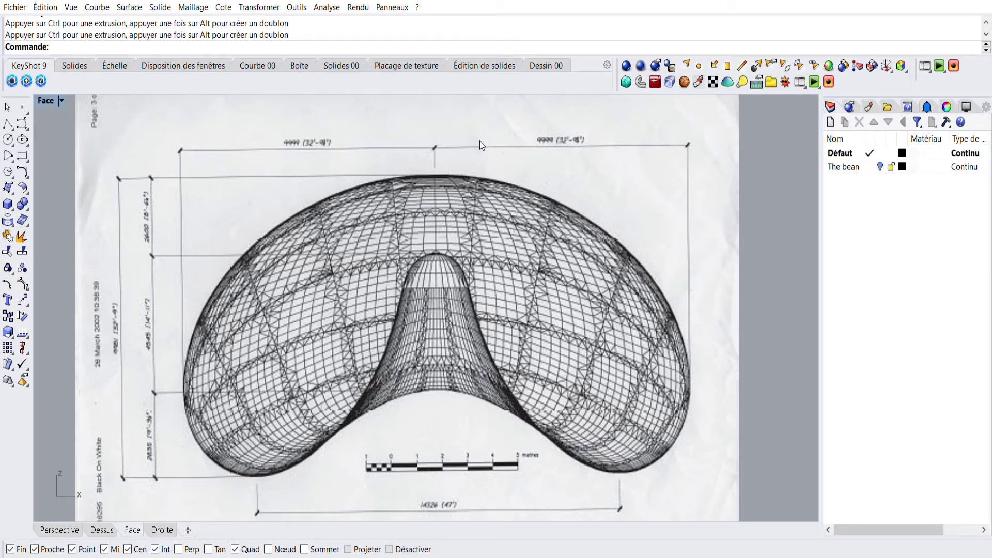
Step: Add two layers named image and large curve, and move the reference picture onto the image layer
click(926, 258)
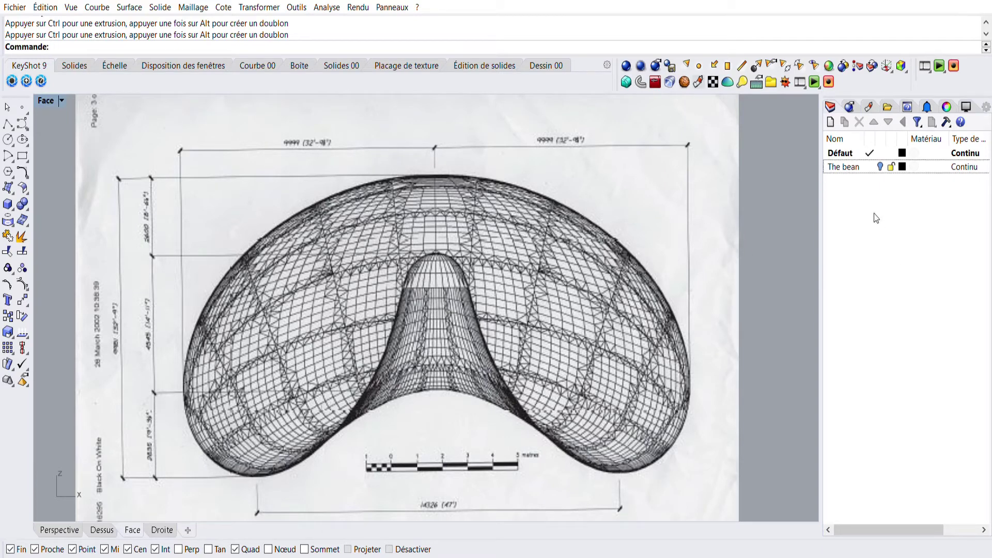
key(ctrl+n)
text(image)
key(Return)
key(ctrl+n)
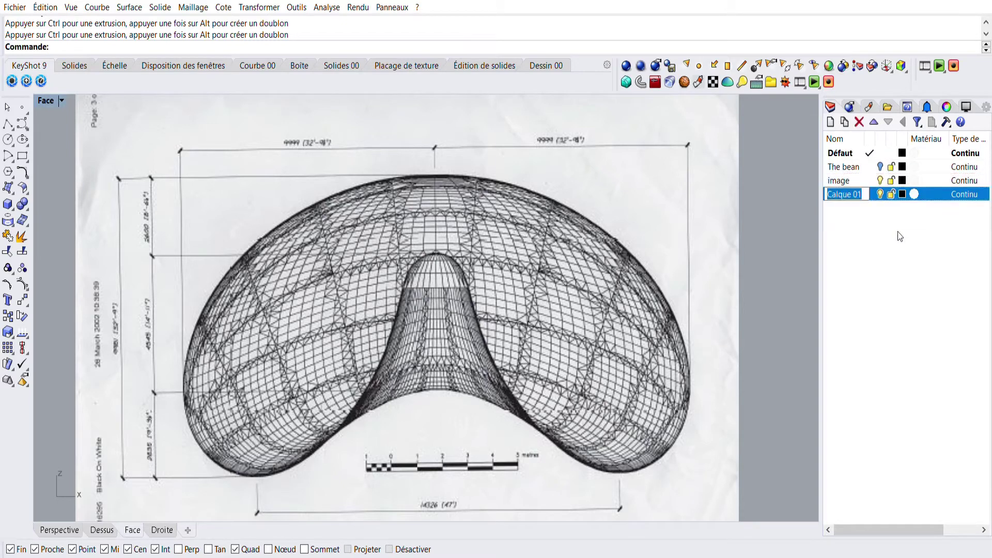
text(large curve)
key(Return)
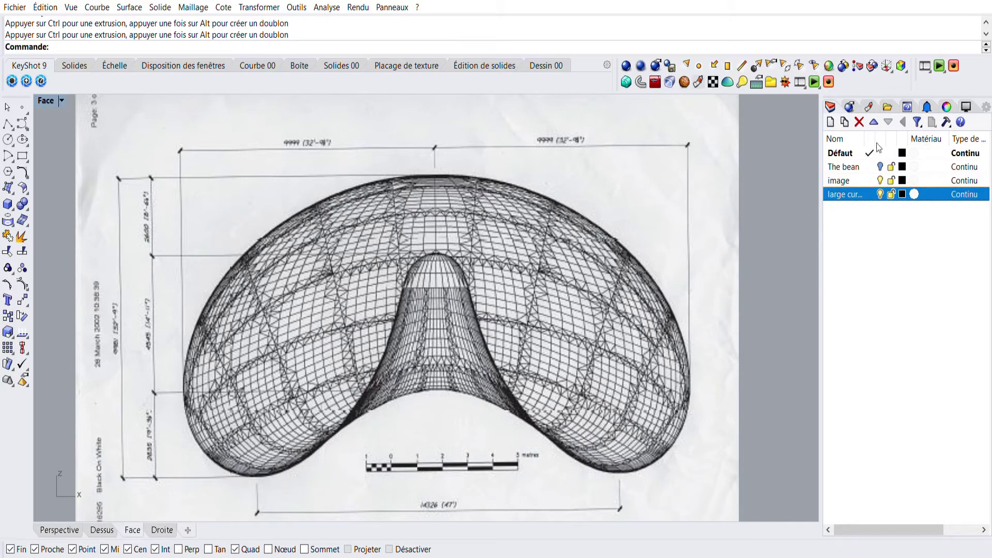
click(584, 184)
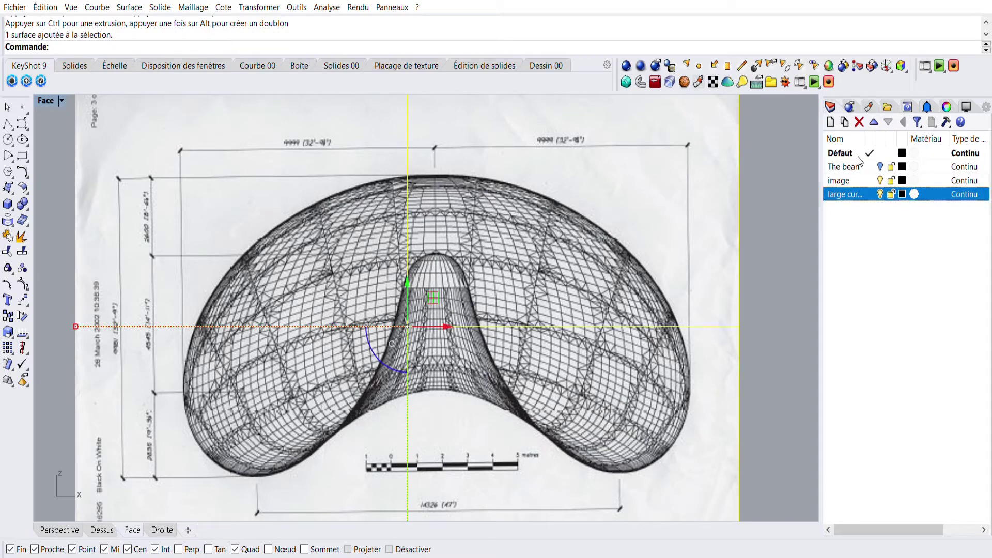
click(855, 179)
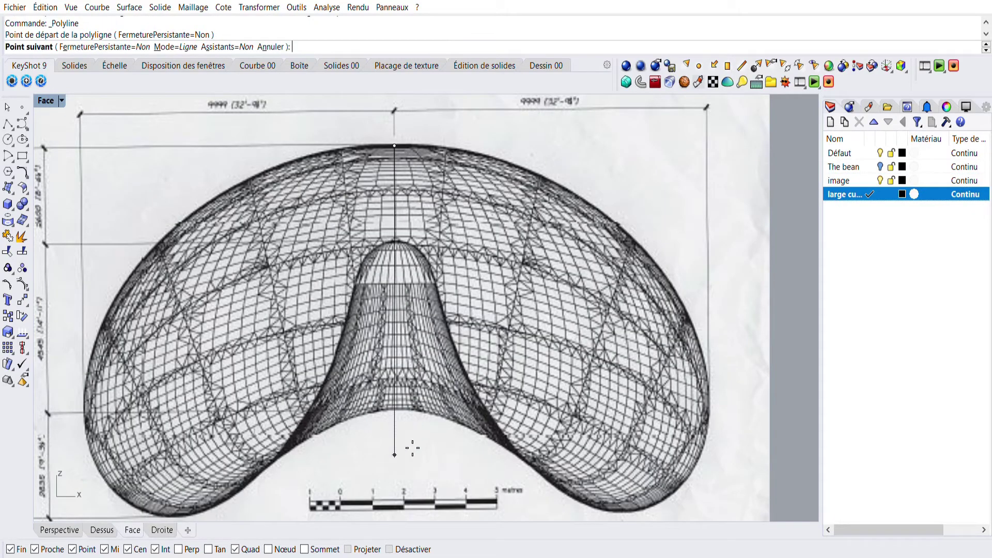
Step: Draw a vertical centre guide line from the bean's top edge down past the inner arch
click(413, 448)
key(Return)
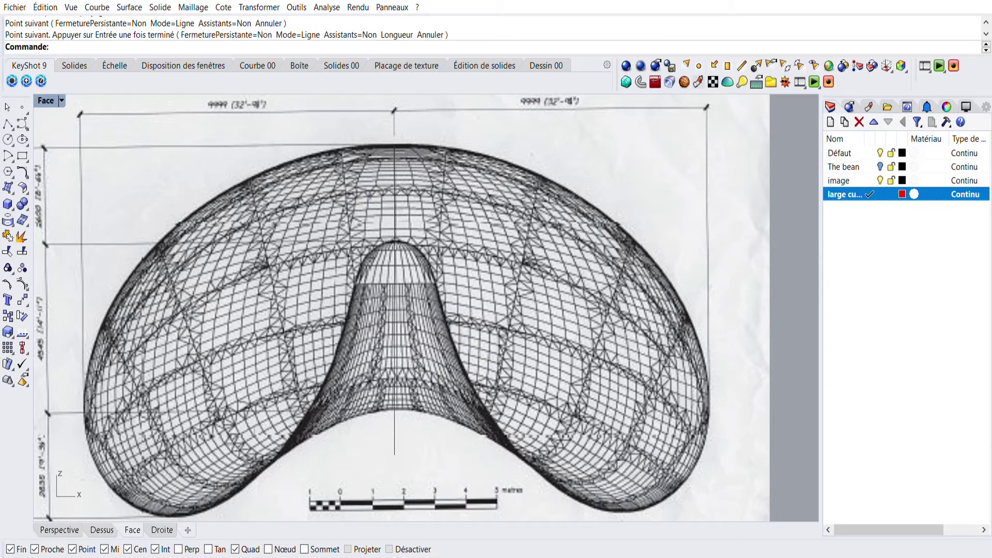
Step: Trace the left half of the bean's outline with an interpolated curve, from the top centre around the lobe to the inner arch's peak
click(24, 119)
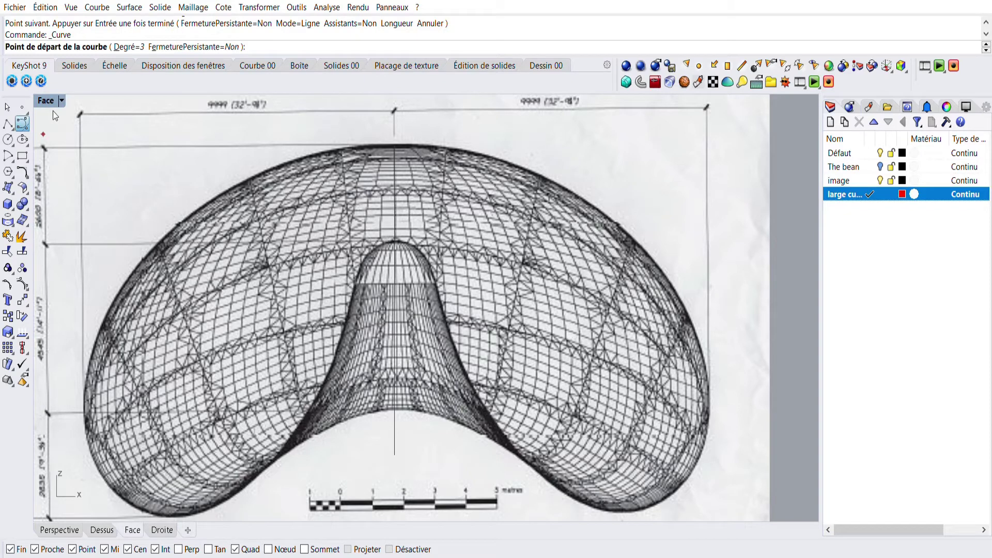
click(395, 146)
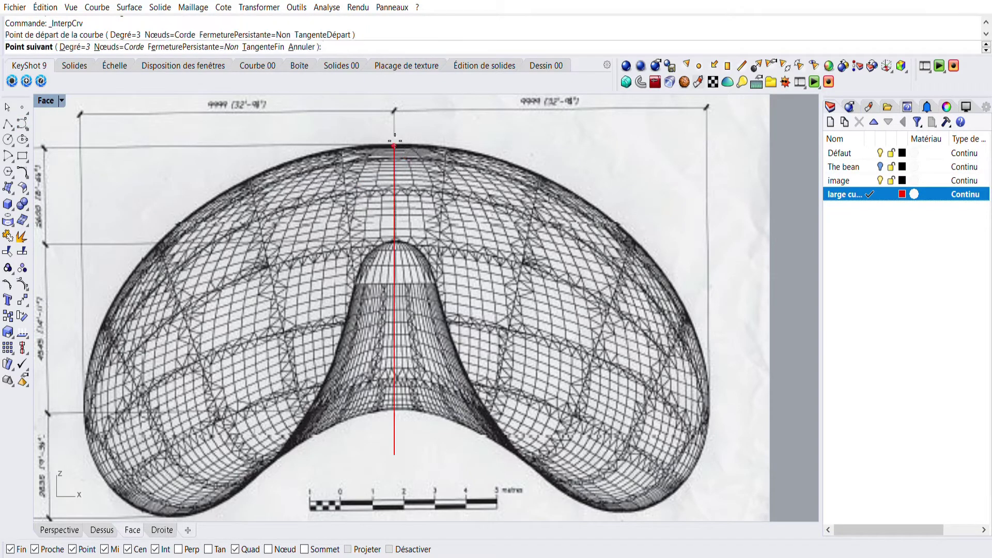
click(312, 156)
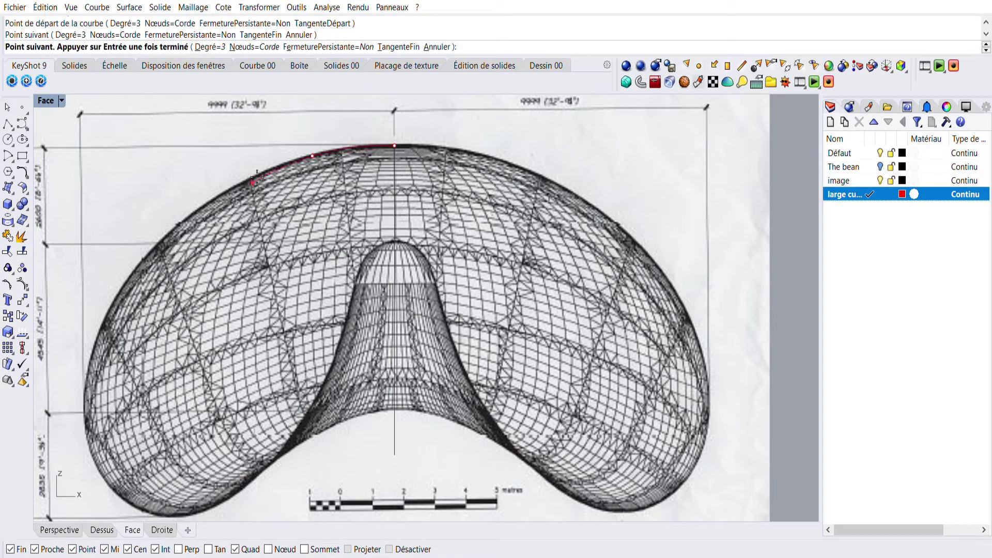
click(215, 197)
click(209, 202)
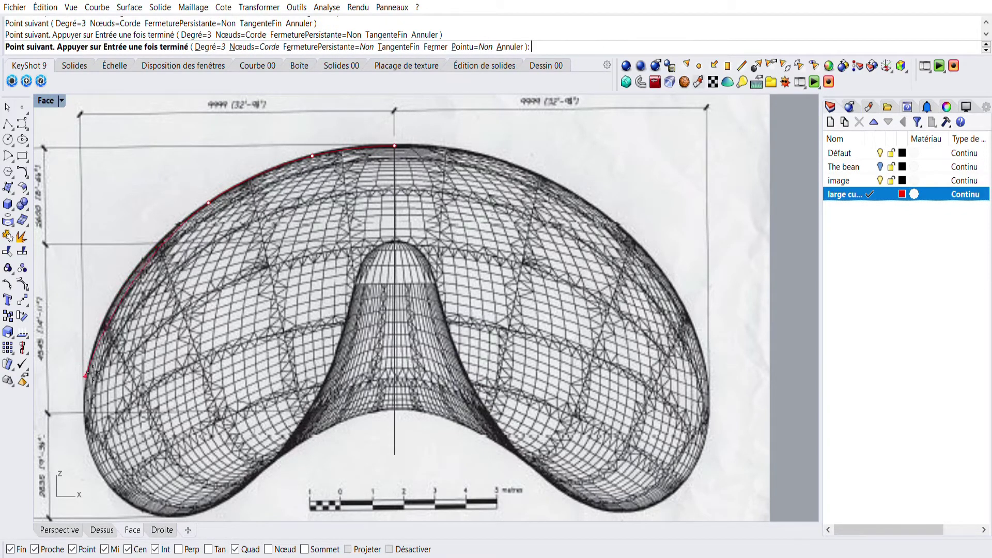
click(123, 285)
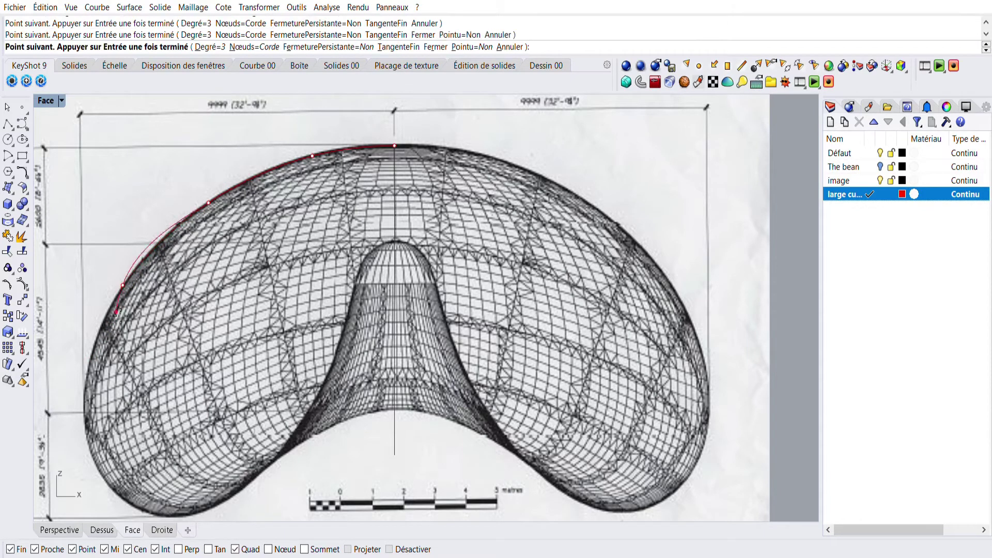
click(86, 383)
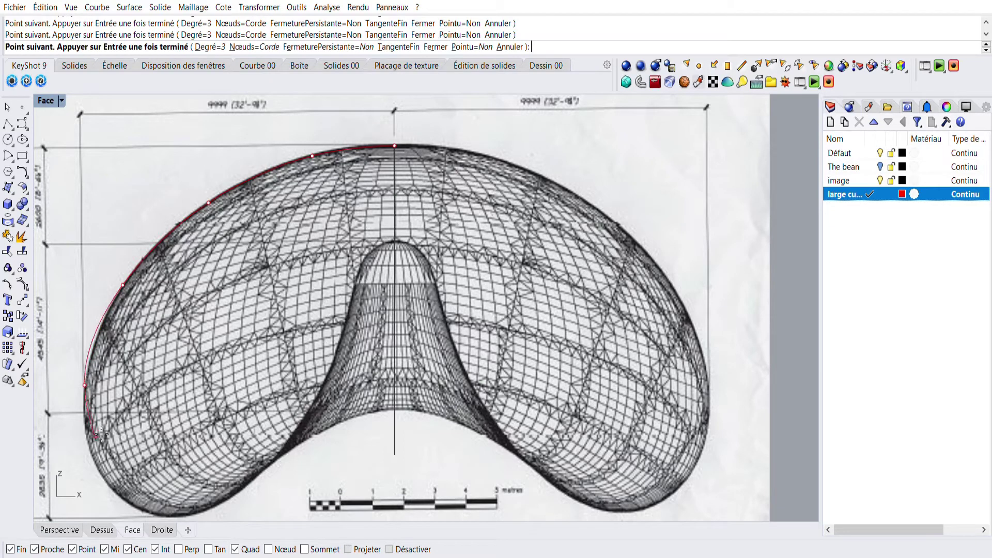
click(101, 473)
click(140, 510)
click(219, 503)
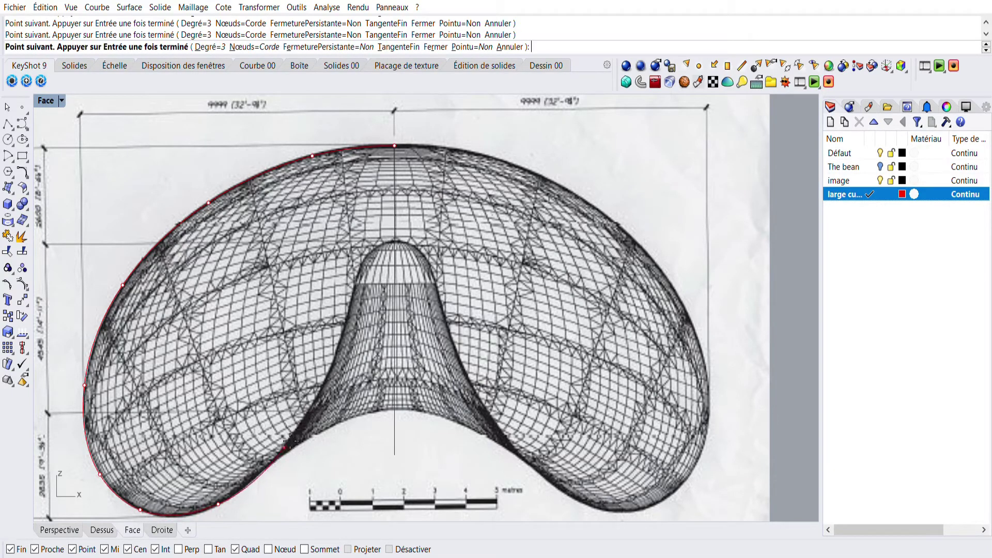
click(329, 376)
click(364, 257)
click(397, 239)
key(Return)
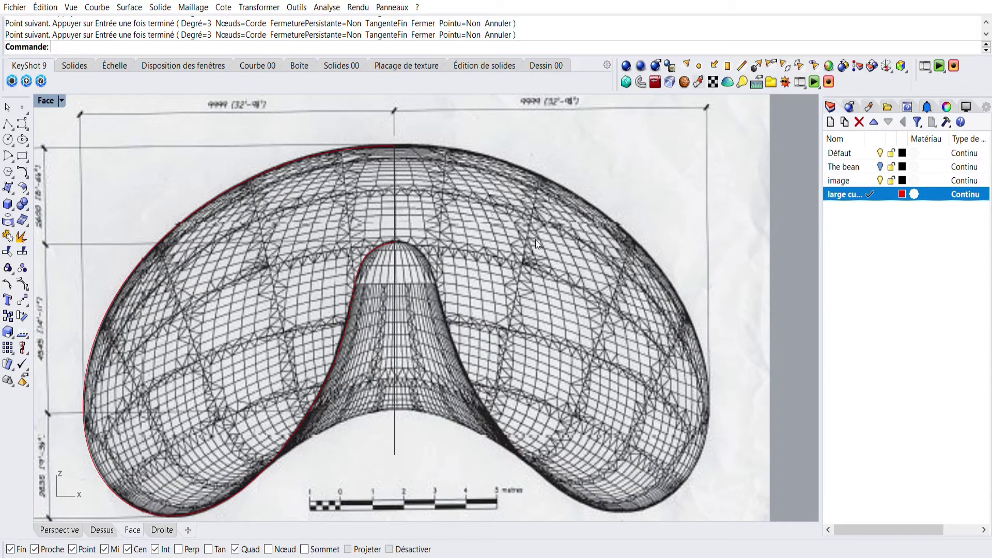
Step: Hide the image layer and delete the vertical centre guide line
click(881, 180)
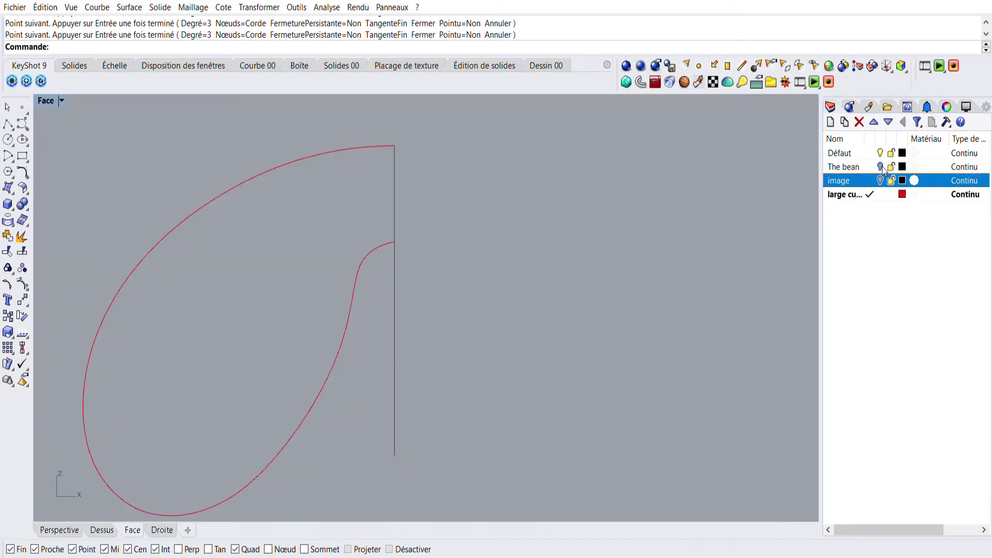
click(393, 305)
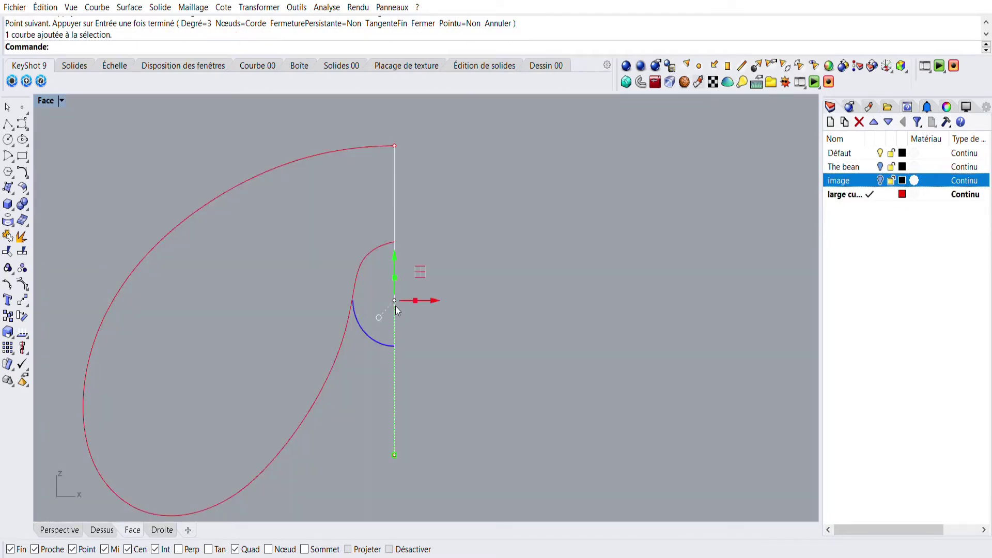
key(Delete)
scroll(152, 201, down, 1)
scroll(142, 160, down, 2)
Step: Mirror a copy of the half outline across the vertical axis through its two end points
drag(81, 132, 424, 408)
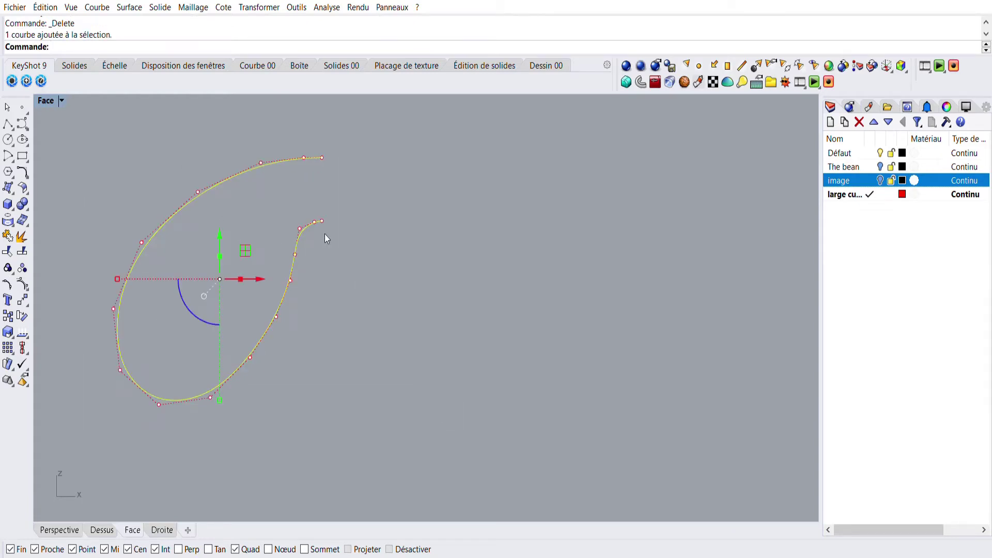
text(Symétrie)
key(Return)
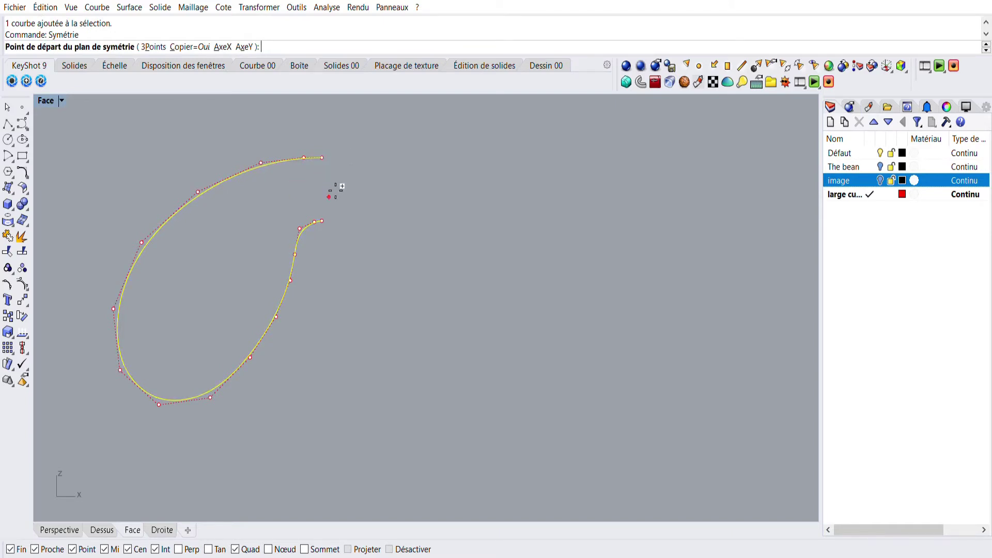
click(323, 157)
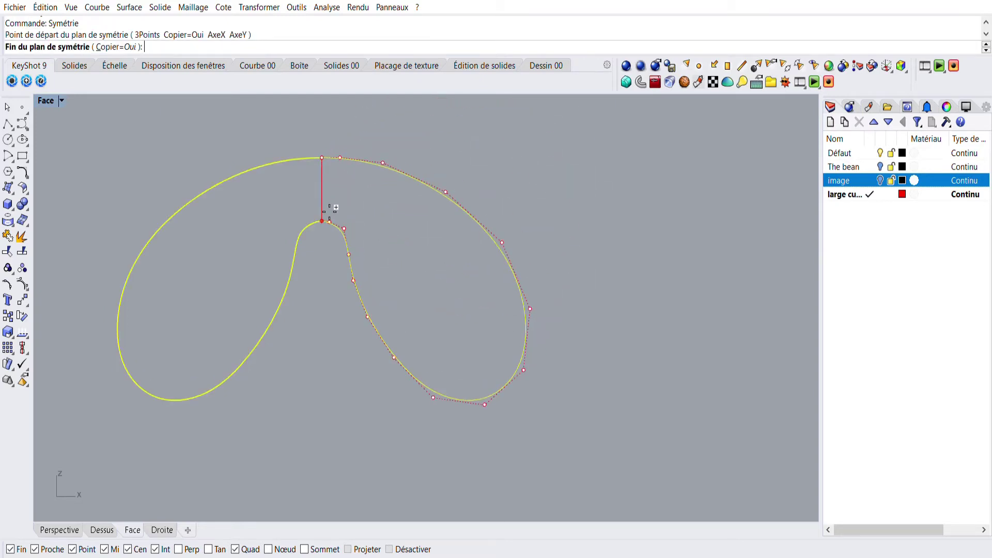
click(325, 208)
key(Escape)
Step: Try to fillet the two halves at the inner arch's peak with radius 20, and undo it
scroll(318, 207, up, 6)
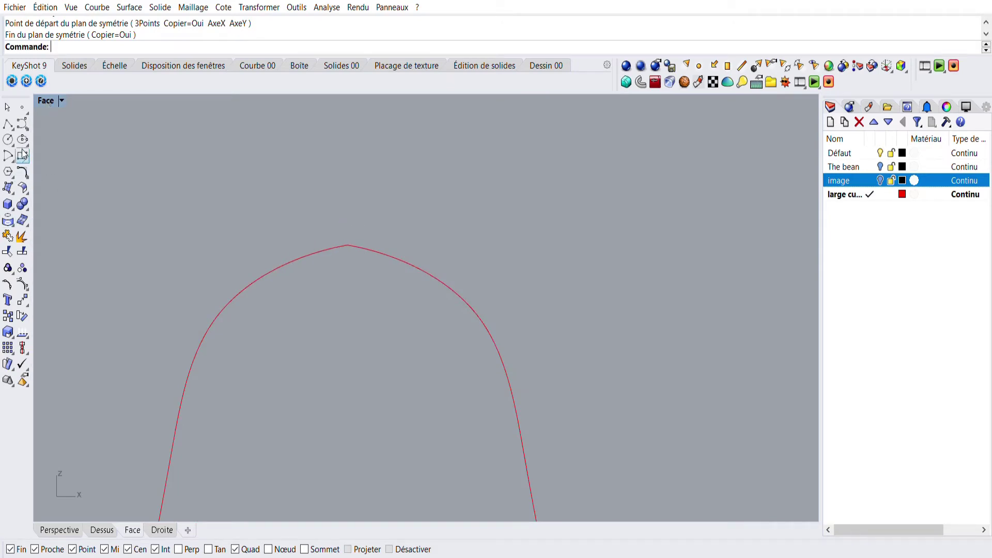
click(22, 172)
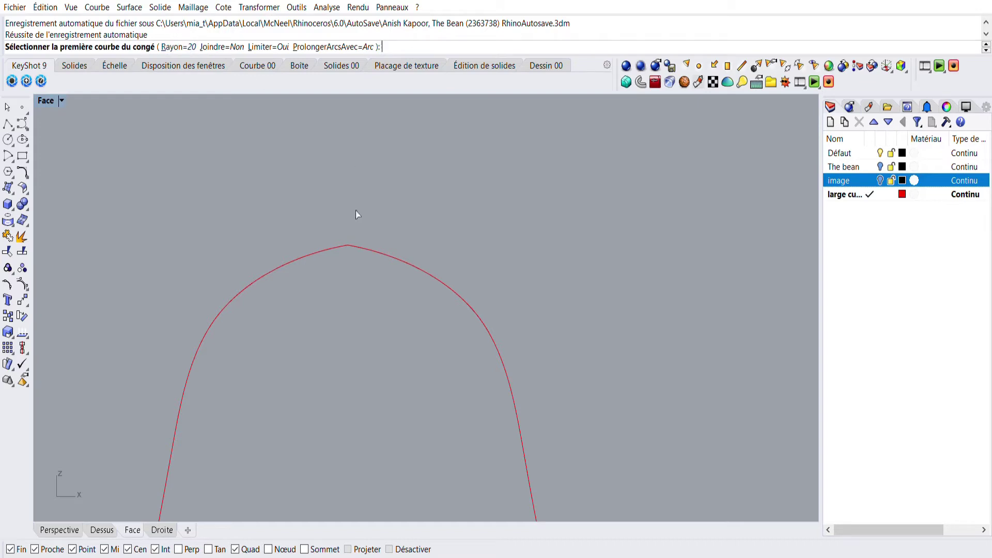
click(304, 249)
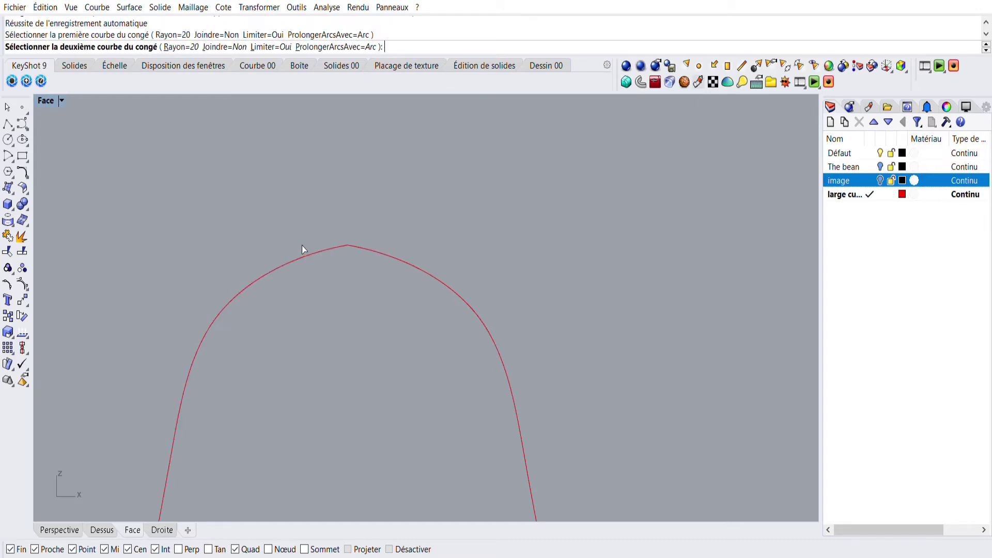
click(413, 253)
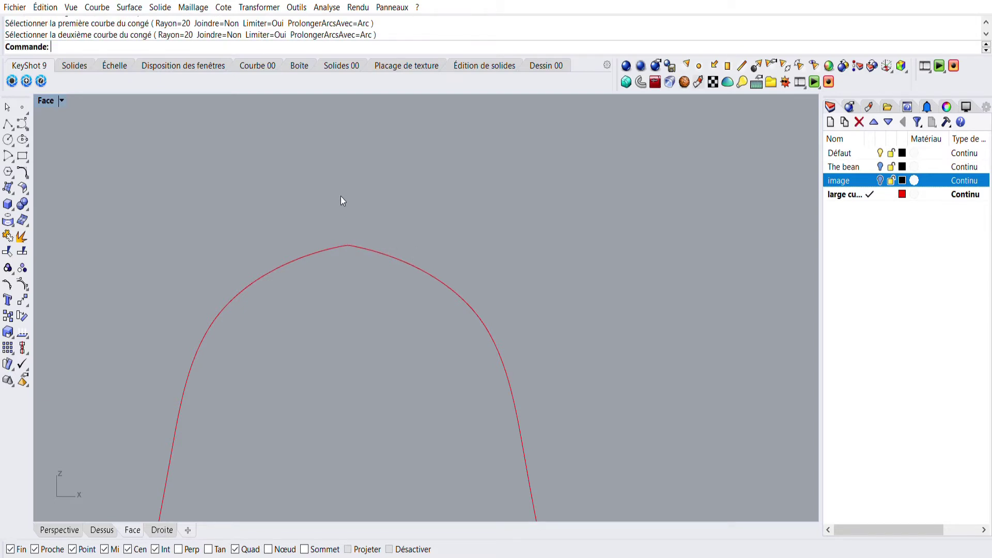
key(ctrl+z)
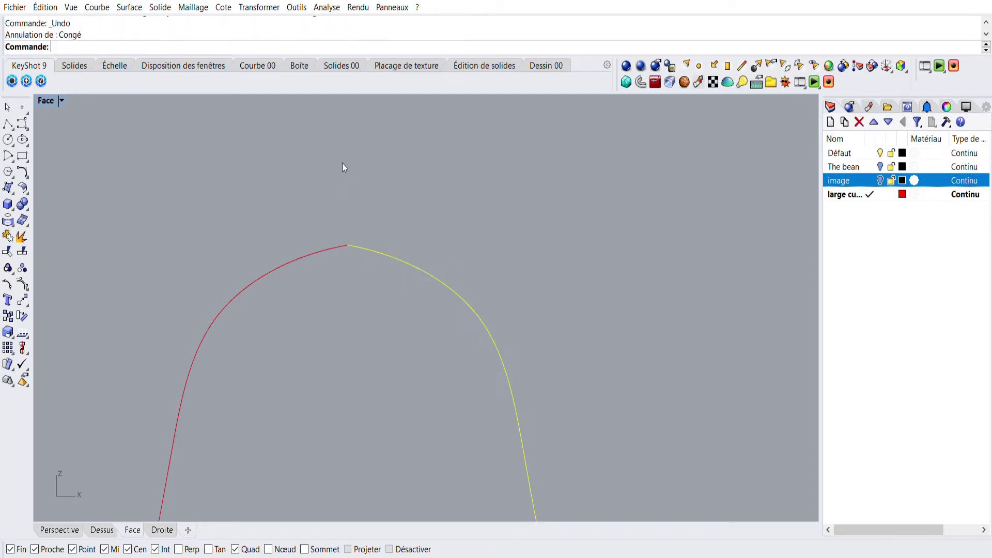
Step: Fillet the two curve halves at the inner arch's peak with a radius of 50
right_click(159, 194)
text(50)
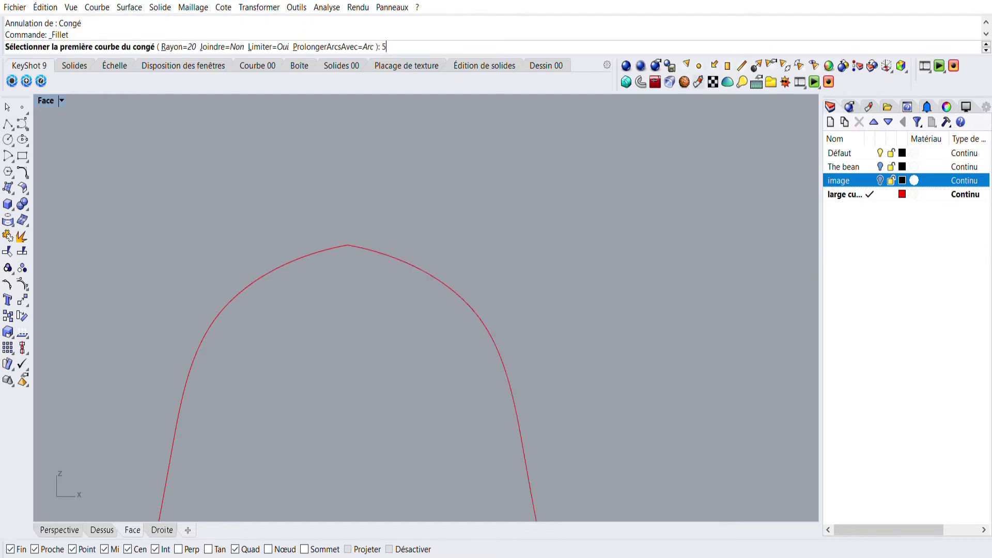
key(Return)
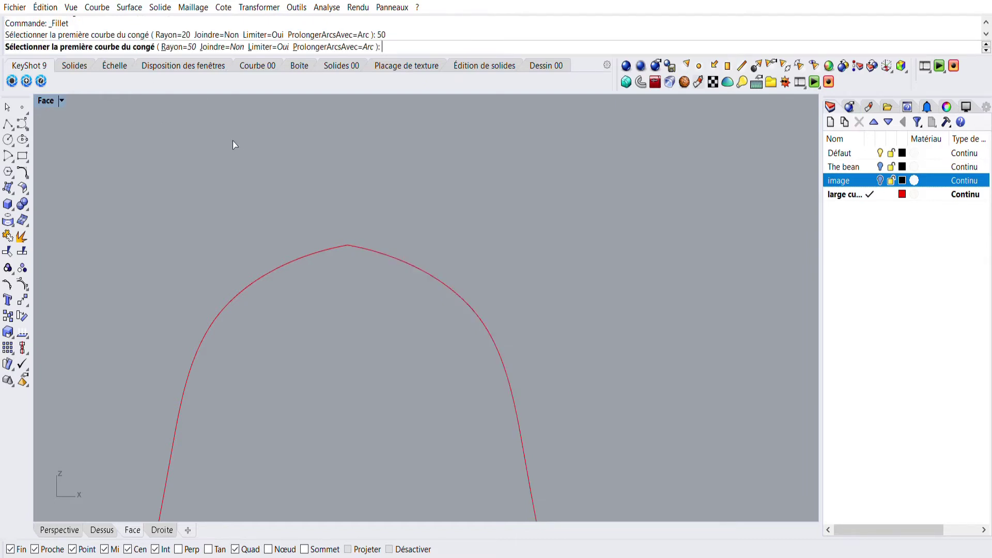
click(271, 267)
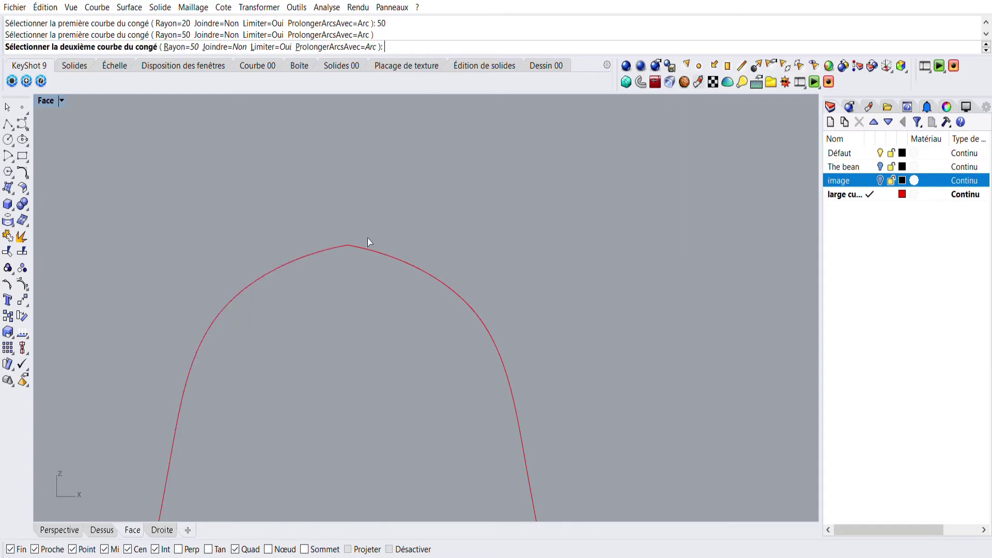
click(420, 256)
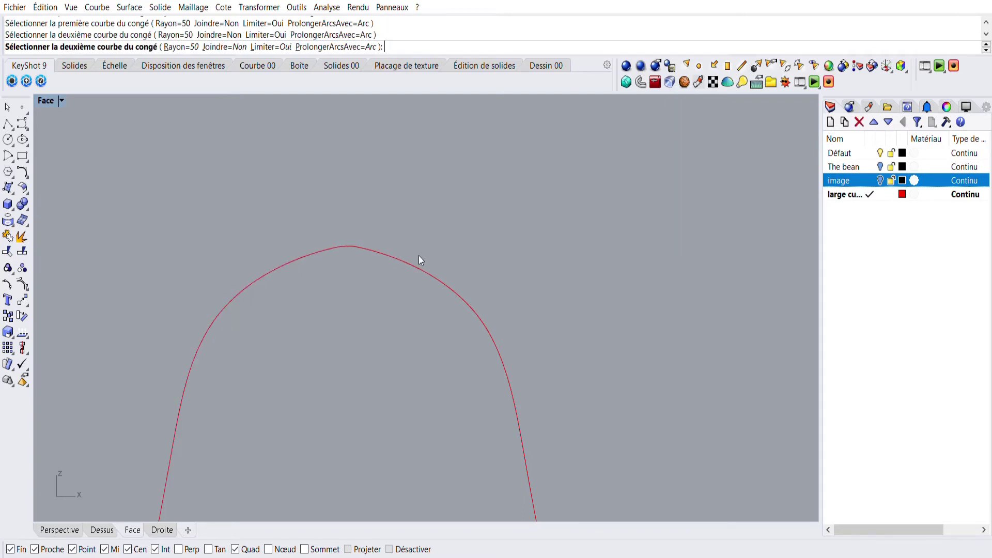
Step: Try a radius 50 fillet on the outer curve's top joint, undo it, and return to the four-viewport layout
right_click(349, 168)
scroll(325, 222, down, 5)
scroll(354, 289, up, 6)
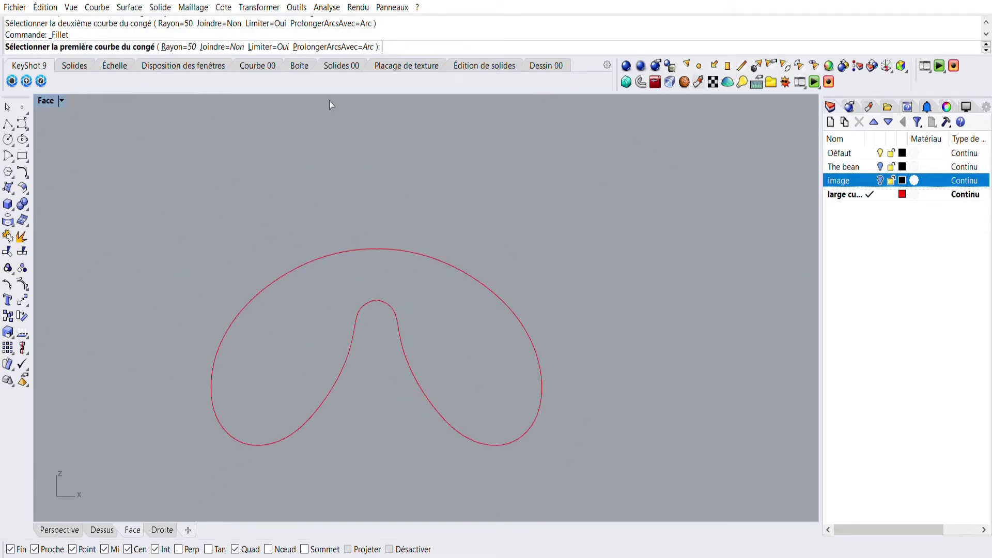
double_click(46, 96)
key(ctrl+z)
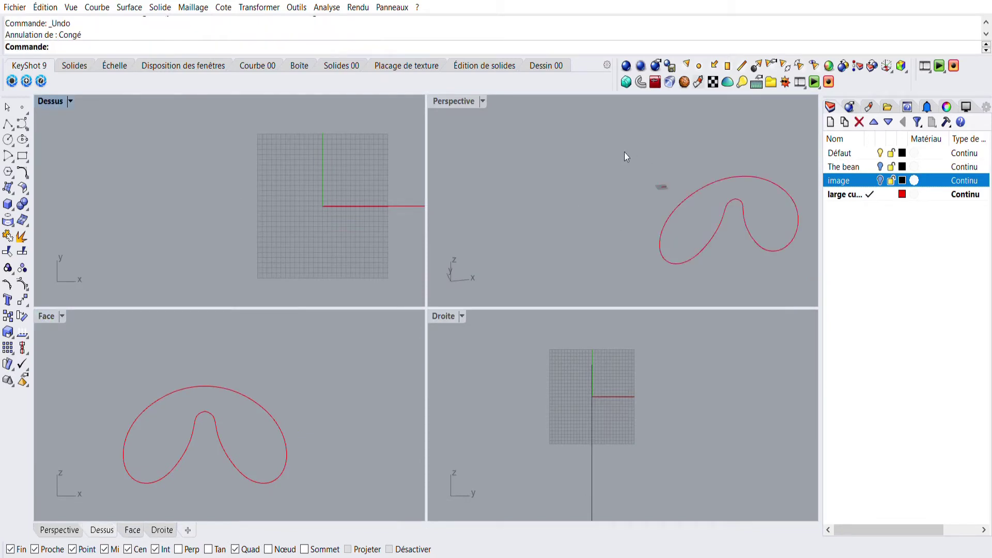
Step: Join the two outline halves and the fillet arc into one closed curve
drag(625, 152, 816, 274)
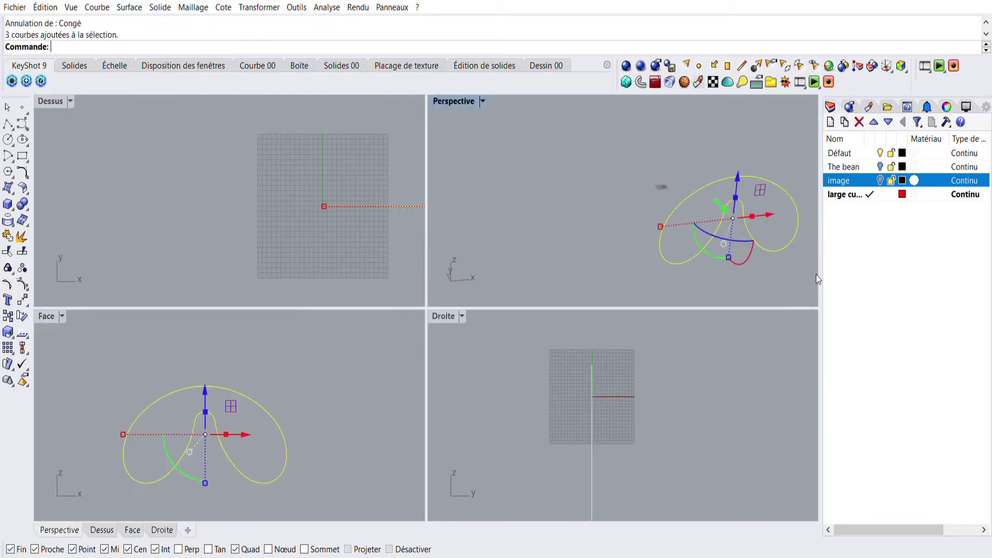
click(21, 237)
Step: Copy the joined bean outline and paste a duplicate in place
drag(718, 189, 677, 148)
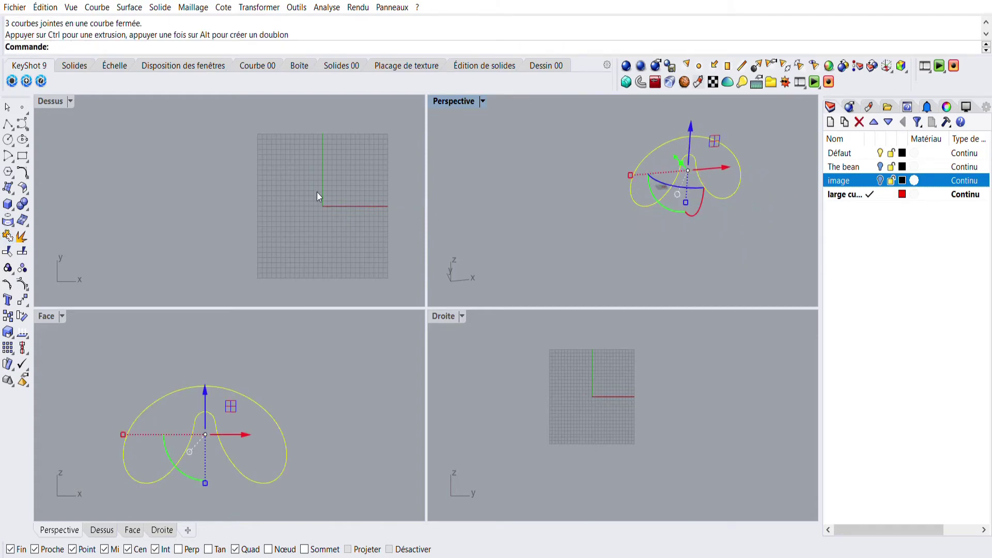
scroll(317, 191, down, 2)
scroll(209, 162, down, 4)
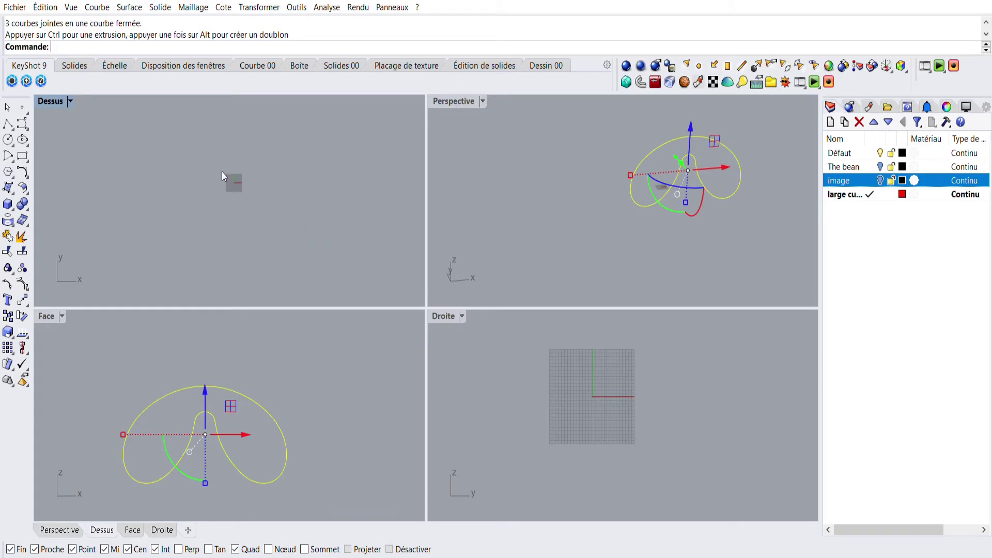
right_drag(233, 166, 258, 216)
right_drag(293, 122, 263, 151)
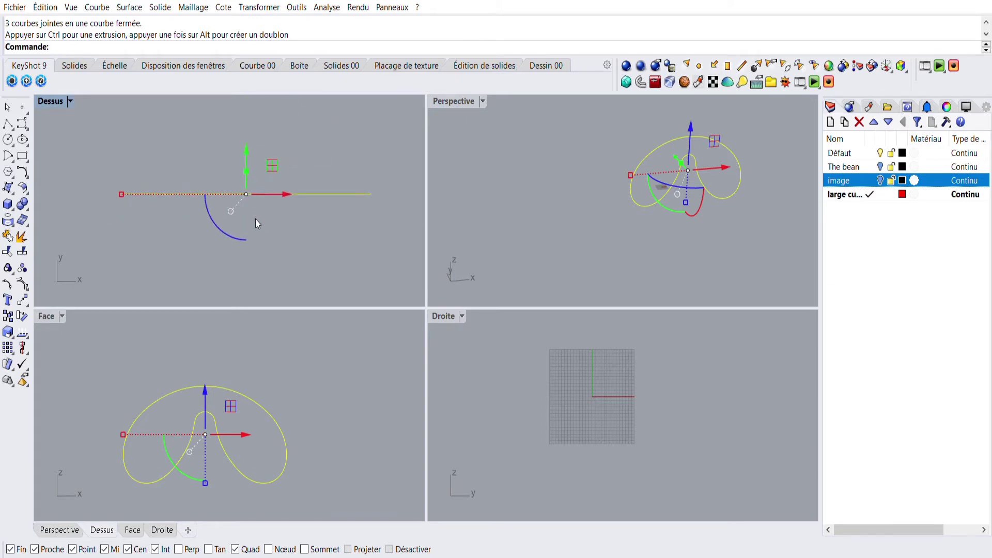
key(ctrl+c)
key(ctrl+v)
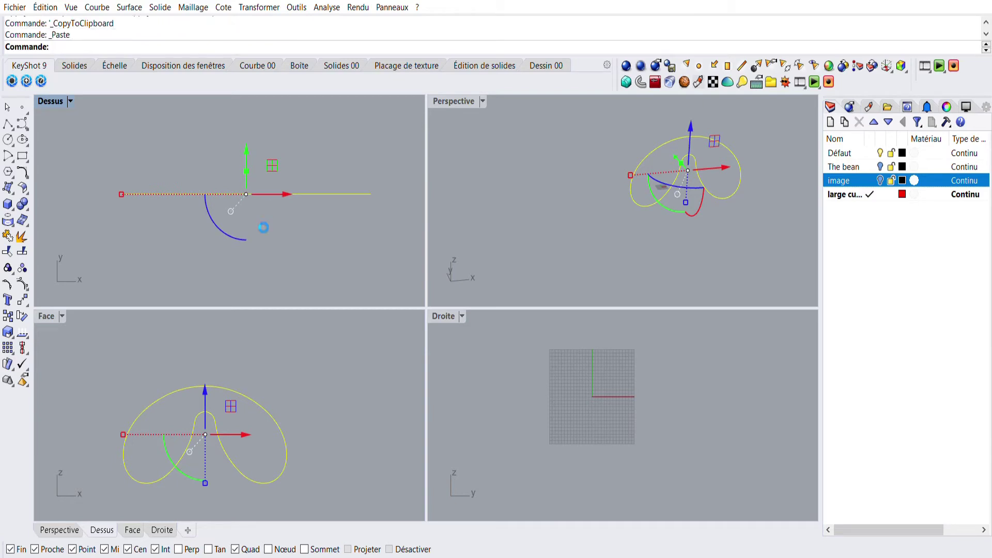
Step: Rotate the pasted bean outline a quarter turn about the vertical axis so it stands perpendicular to the original
ctrl+click(216, 215)
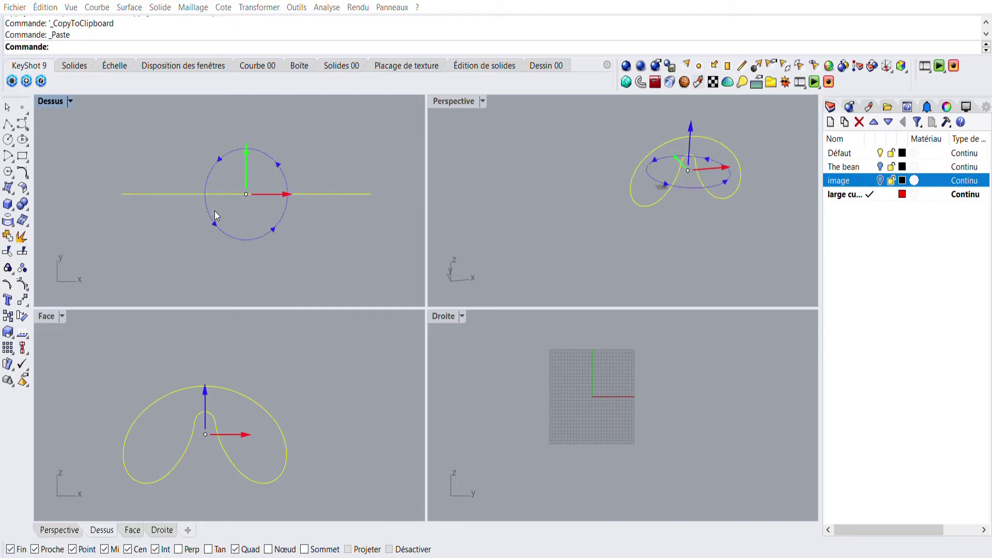
click(215, 211)
shift+click(215, 213)
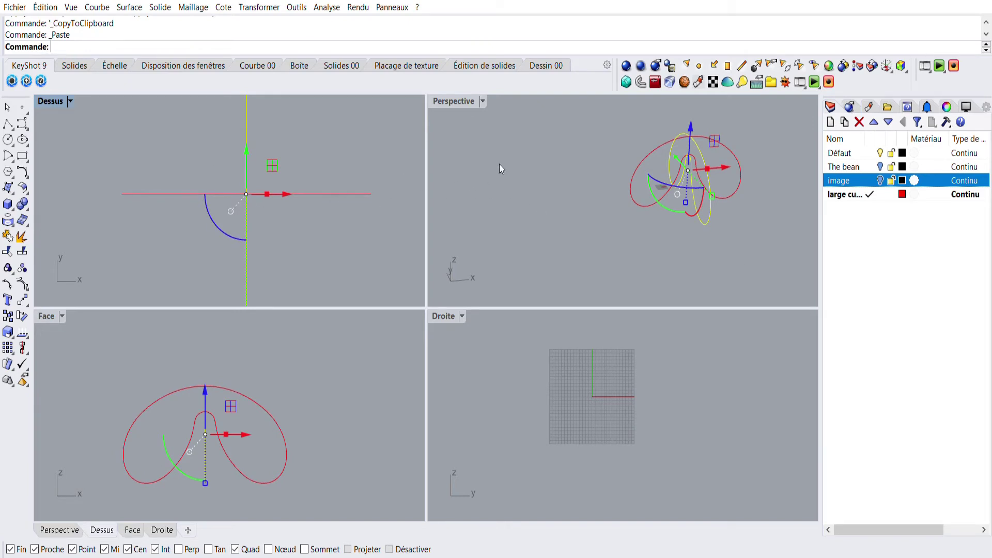
click(577, 150)
right_drag(577, 149, 513, 166)
scroll(514, 167, up, 5)
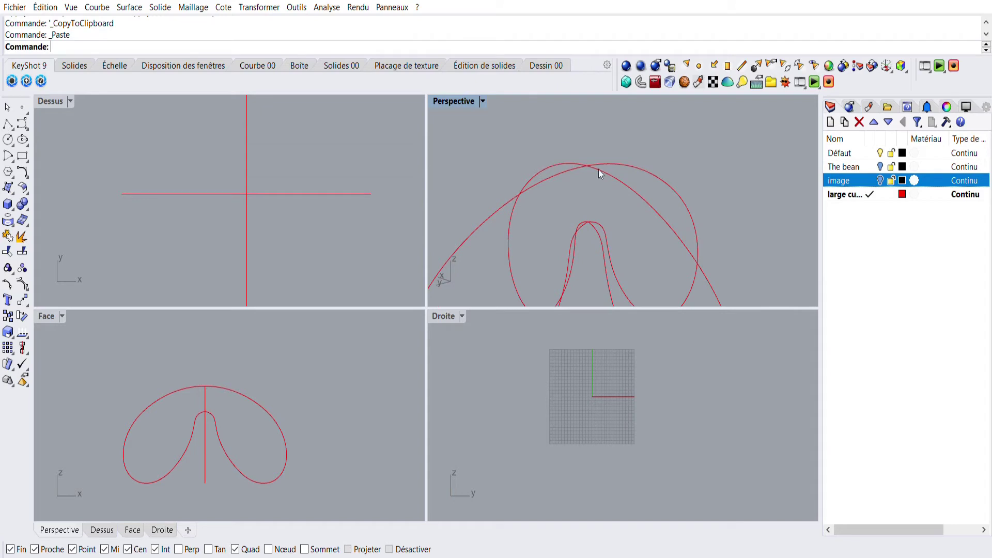
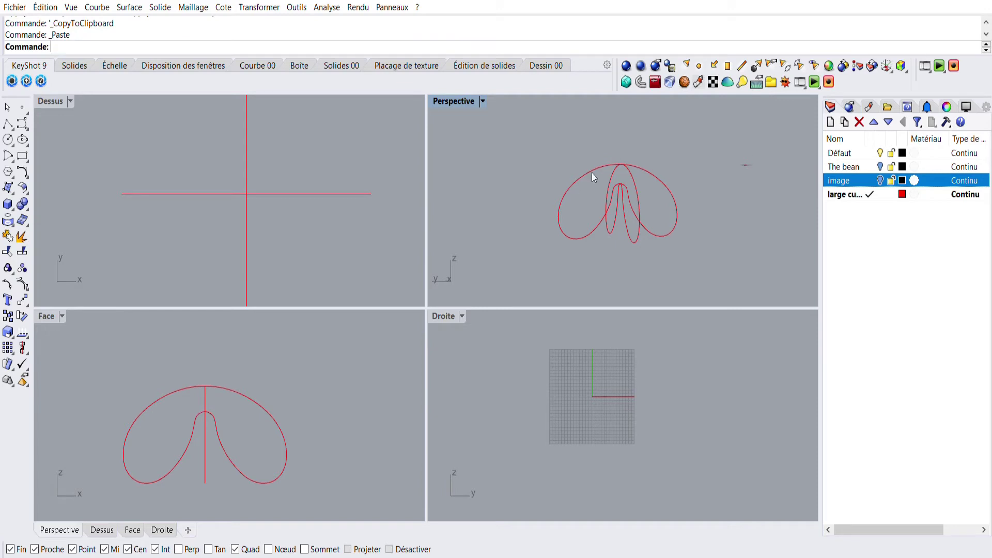
Step: In an enlarged Droite view, delete the lowest control point of the rotated outline's left lobe
scroll(595, 360, down, 3)
right_drag(604, 350, 490, 345)
scroll(517, 345, down, 2)
right_drag(660, 344, 603, 415)
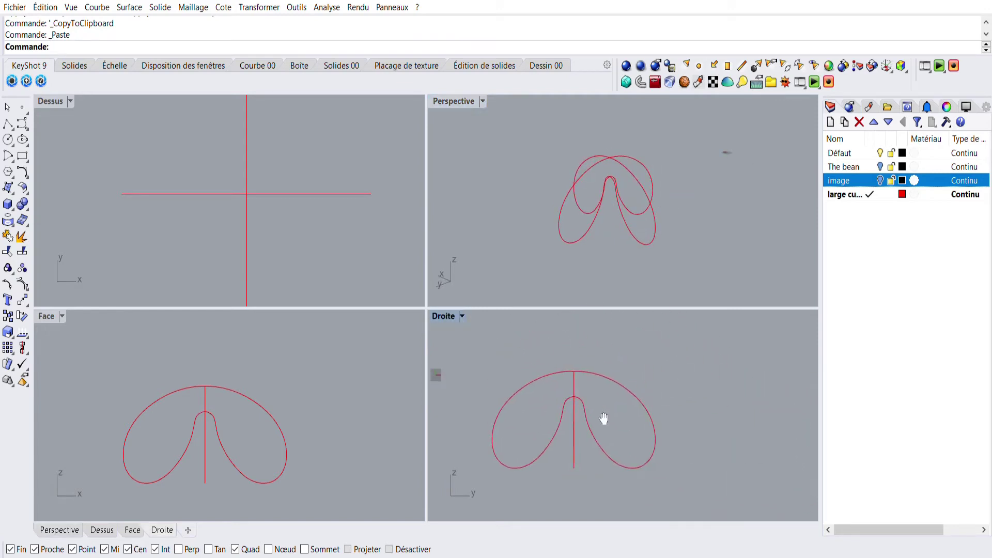
double_click(443, 316)
right_drag(257, 209, 348, 255)
key(ctrl+v)
scroll(340, 262, up, 3)
click(365, 176)
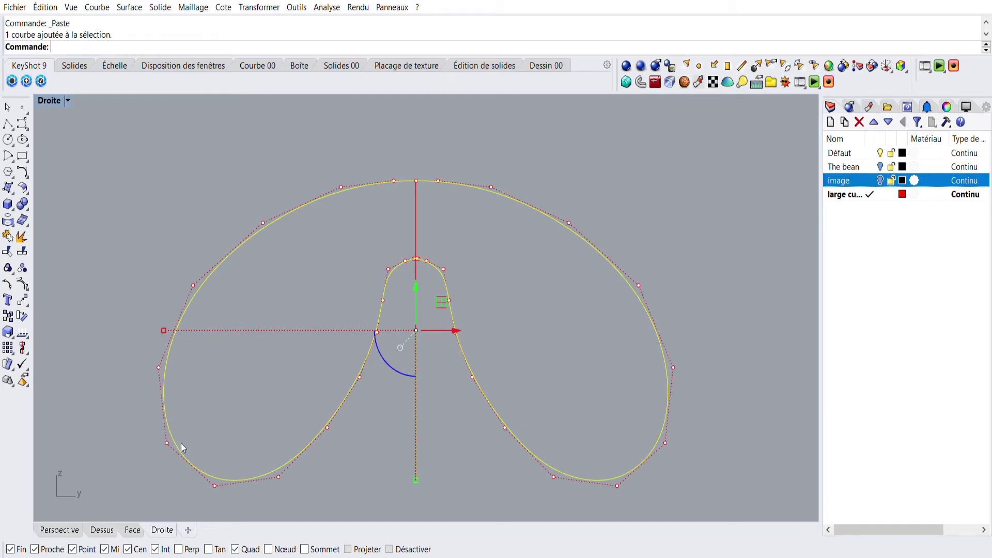
click(215, 474)
key(Delete)
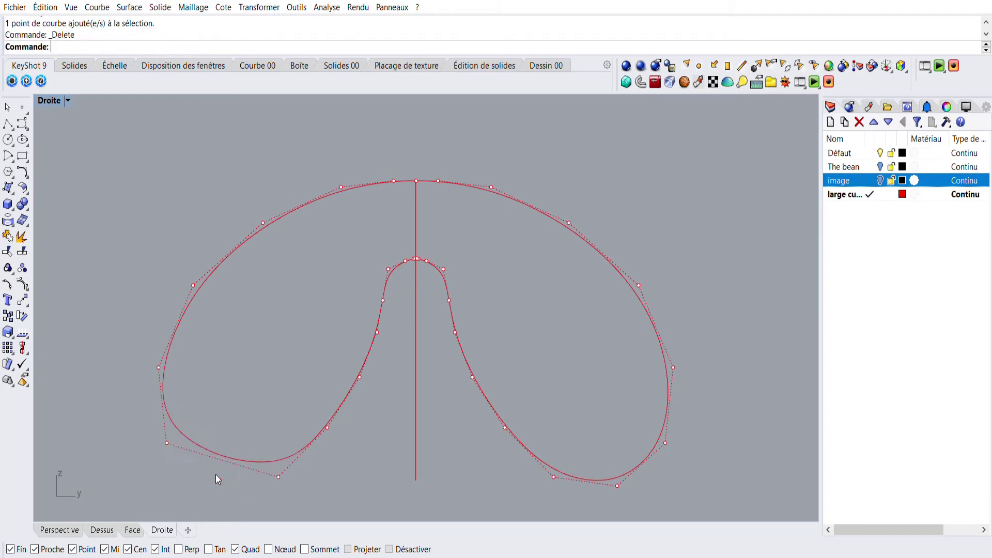
Step: Delete the left lobe's control point on the inner side of its bottom and the outermost one on its outer side
click(280, 468)
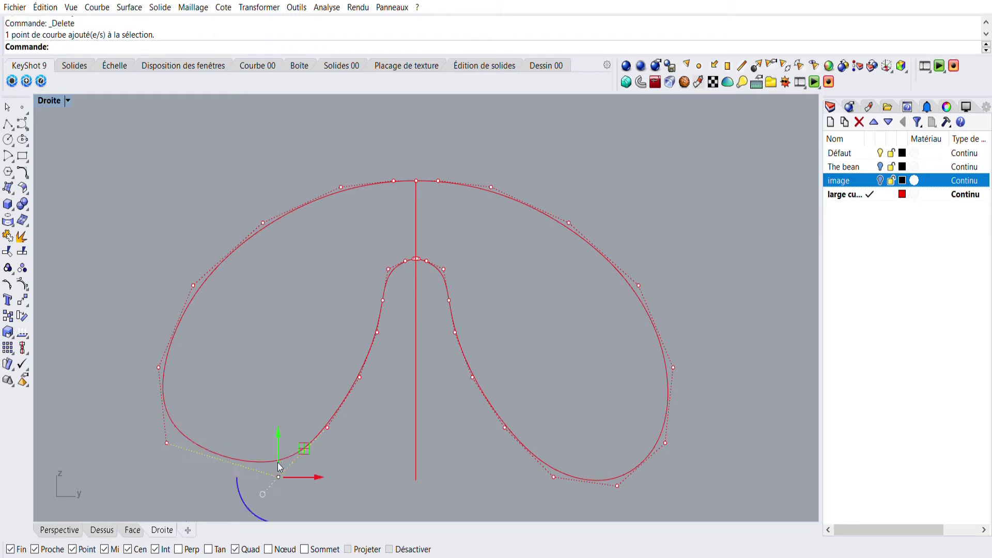
key(Delete)
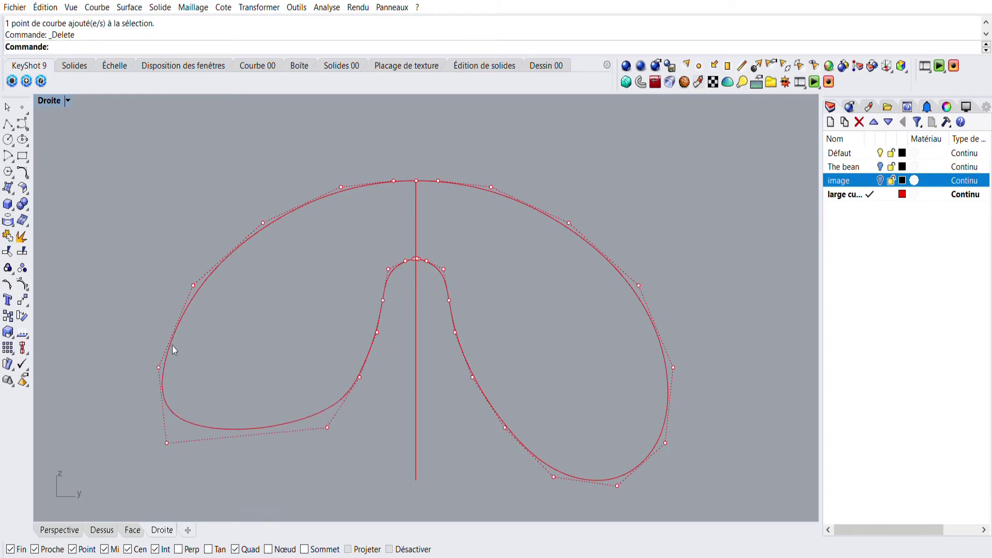
key(Escape)
click(163, 358)
key(ctrl+z)
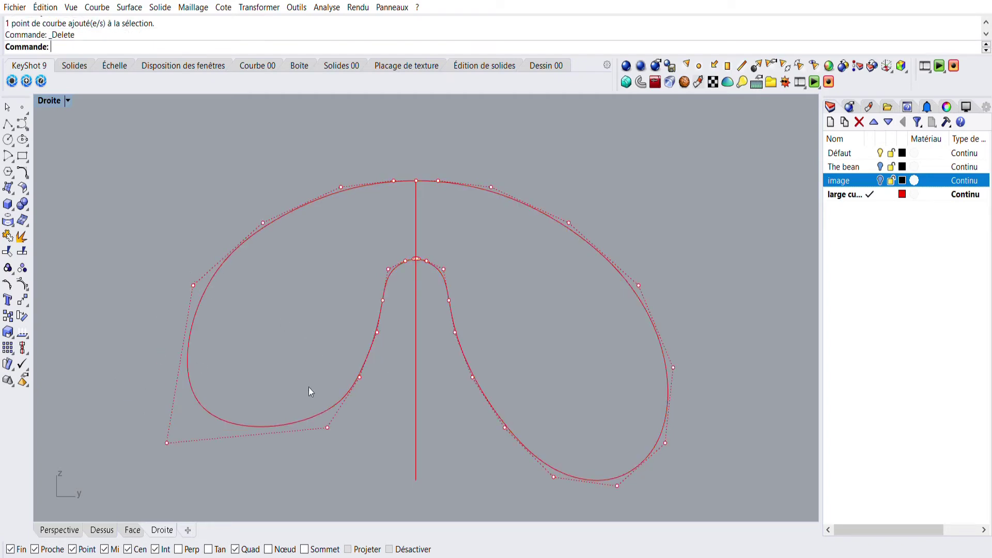
Step: Move the left lobe's lower outer control point inward under the one above it, and raise it to shorten the lobe
click(169, 430)
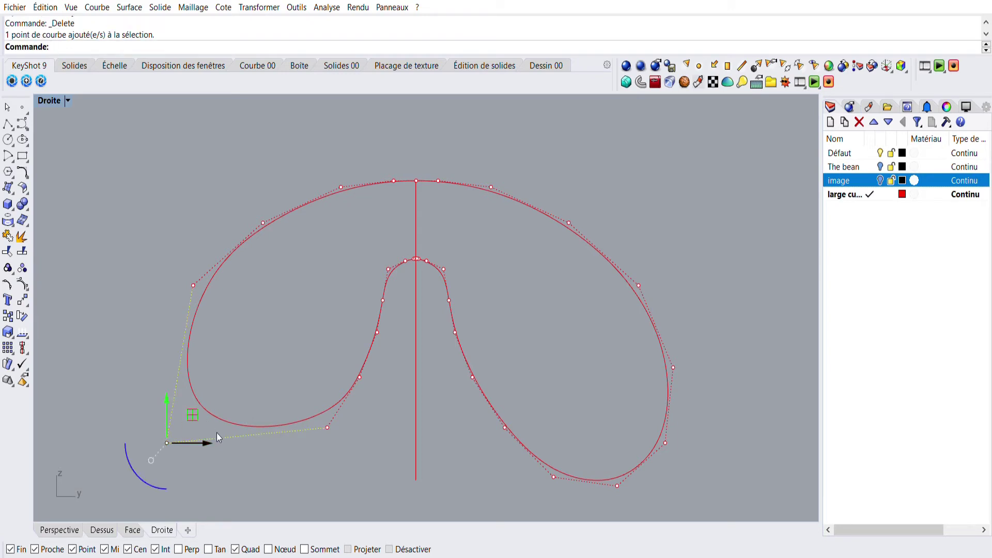
drag(213, 439, 236, 430)
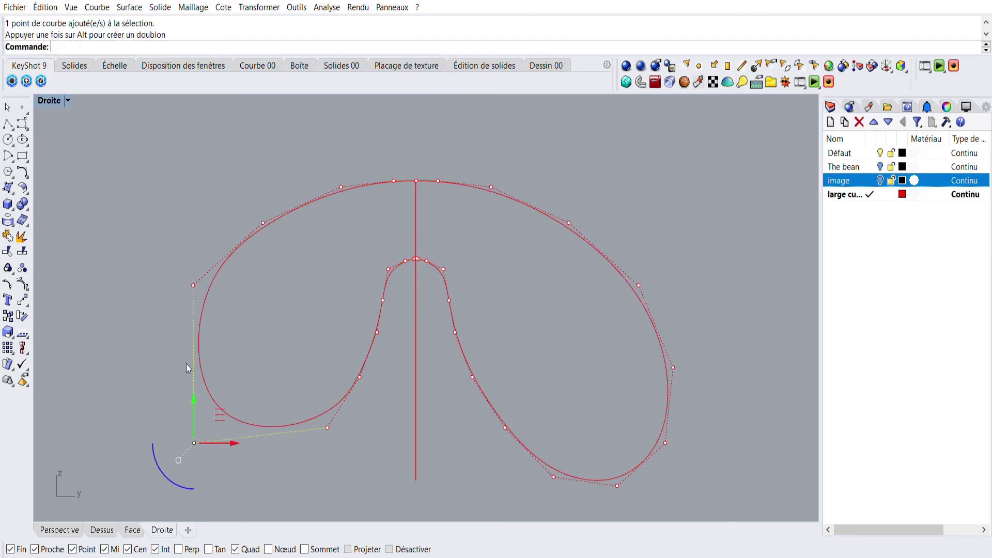
key(Escape)
click(213, 384)
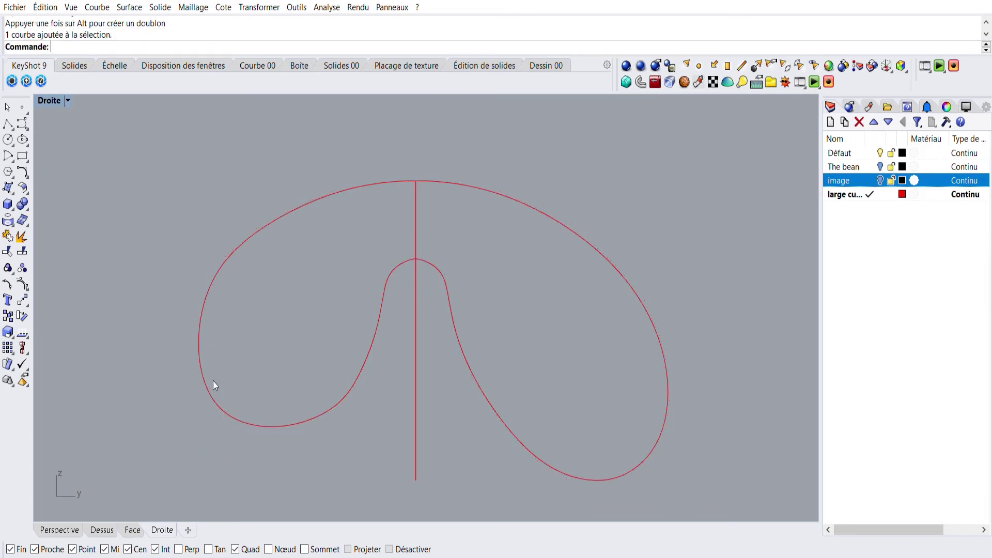
click(192, 429)
drag(193, 399, 189, 365)
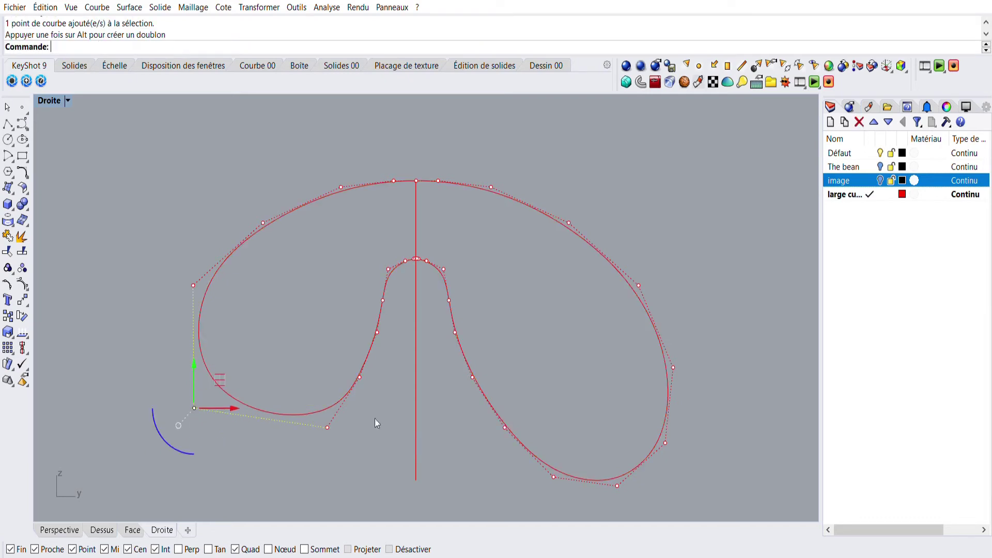
Step: Shift the left lobe's bottom inner control point outward and delete the next control point up the inner side
click(328, 426)
mouse_move(327, 388)
mouse_down()
mouse_move(321, 376)
mouse_move(340, 395)
mouse_up()
drag(302, 352, 364, 378)
click(360, 367)
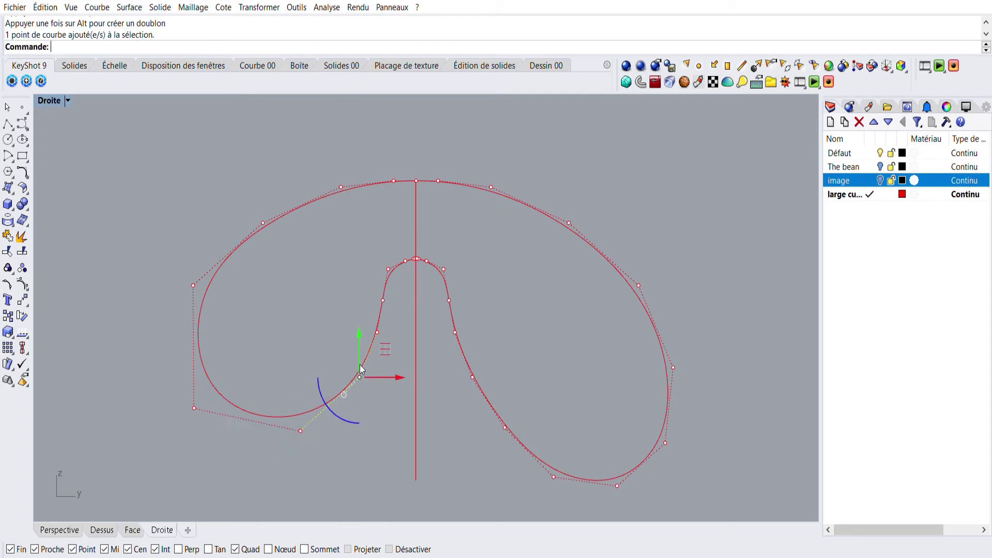
key(Delete)
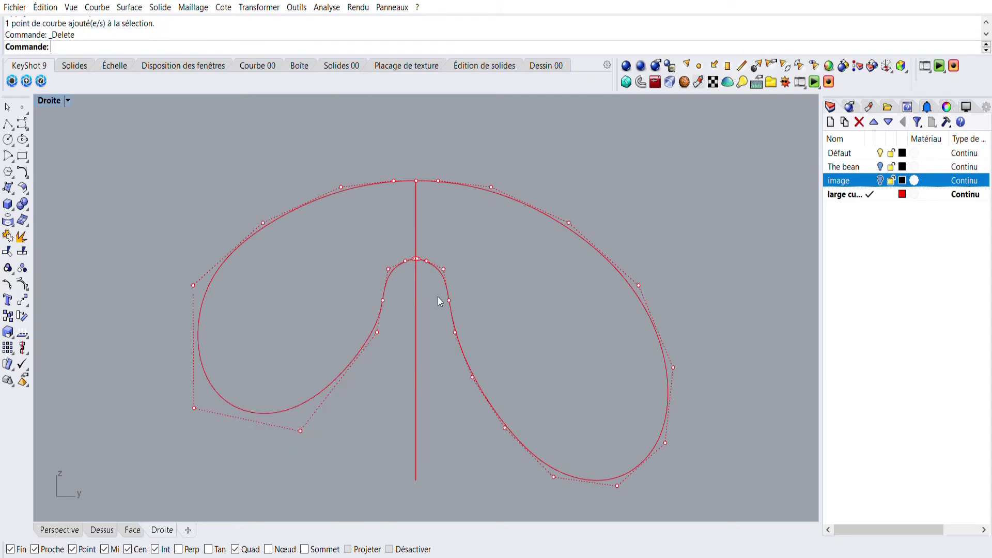
Step: Move the two control points below the inner arch on the left lobe downward and outward to smooth its inner side
click(378, 326)
drag(377, 318, 397, 358)
key(Escape)
key(Escape)
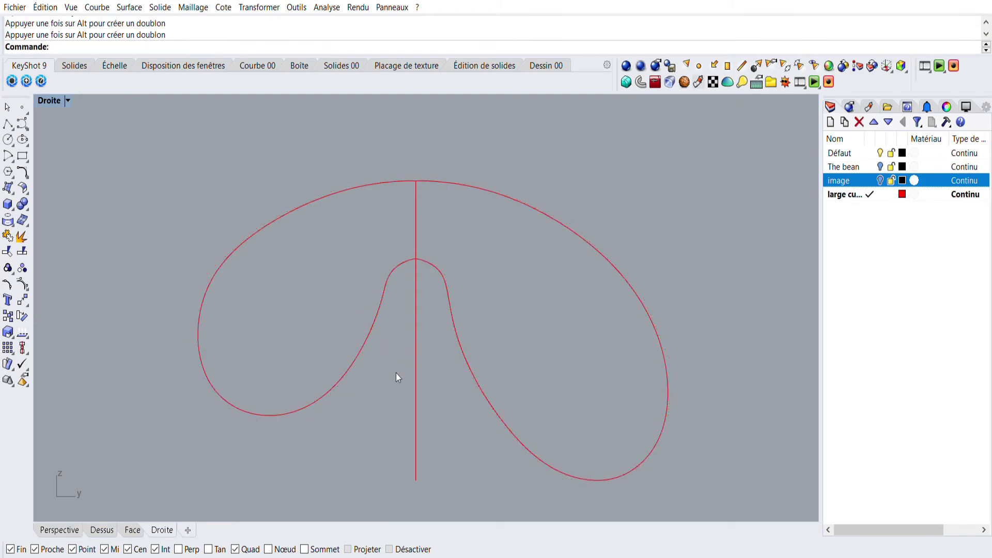
click(348, 352)
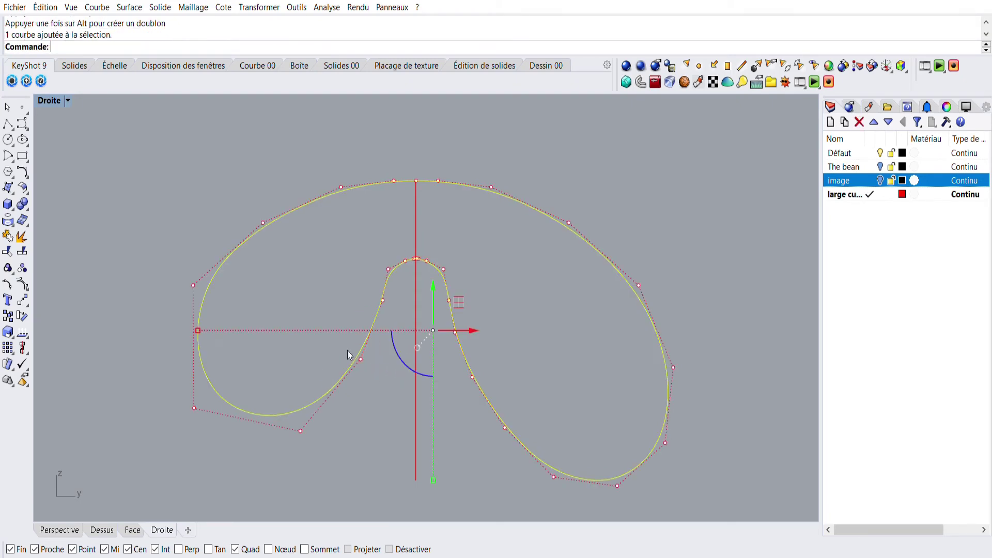
click(383, 300)
drag(385, 266, 414, 314)
key(Escape)
key(Escape)
Step: Round the left lobe by shifting its bottom control point outward and moving the lower inner-side point down and outward
click(298, 402)
key(F10)
click(300, 429)
drag(325, 422, 320, 414)
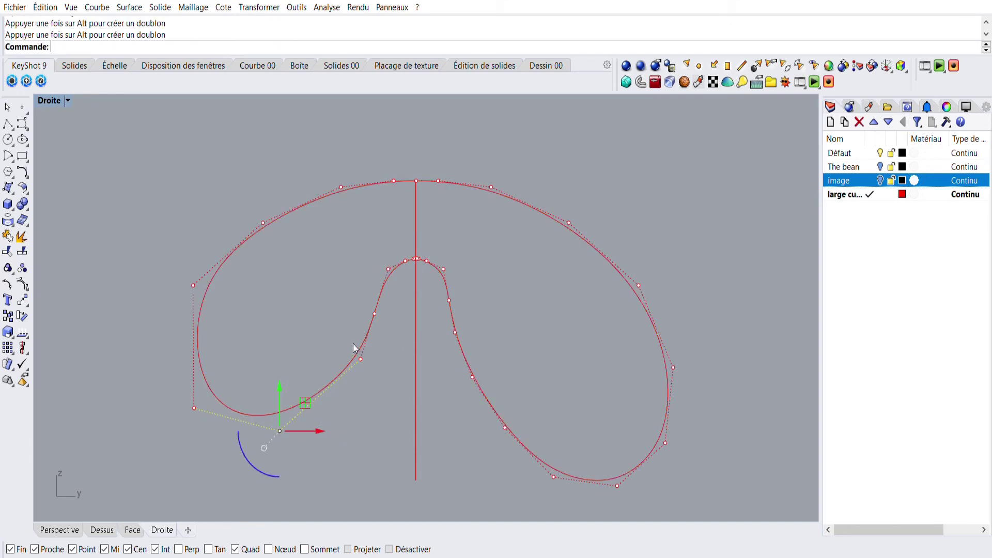
click(360, 359)
drag(361, 337, 390, 373)
key(Escape)
key(Escape)
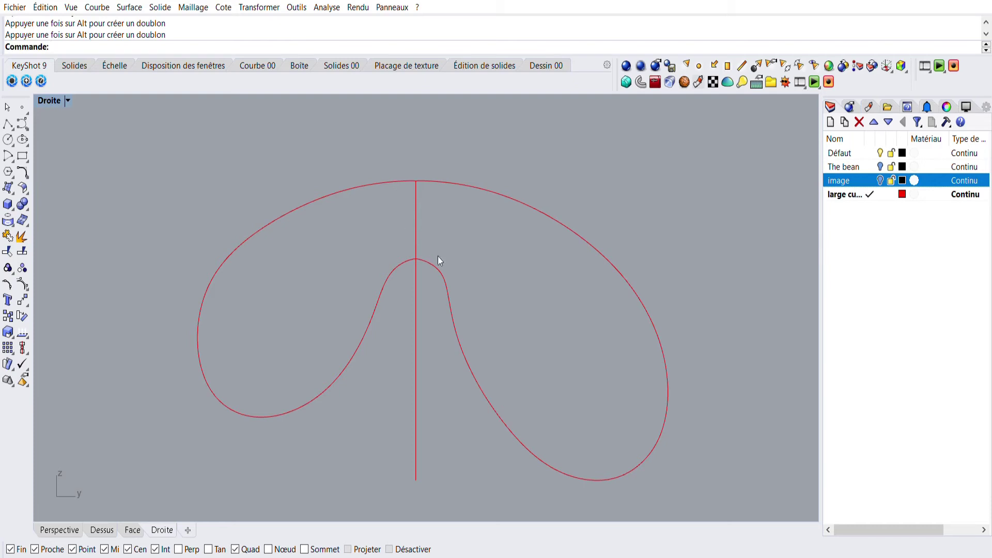
Step: Split the edited outline with the perpendicular curve and delete its unedited right half
click(23, 251)
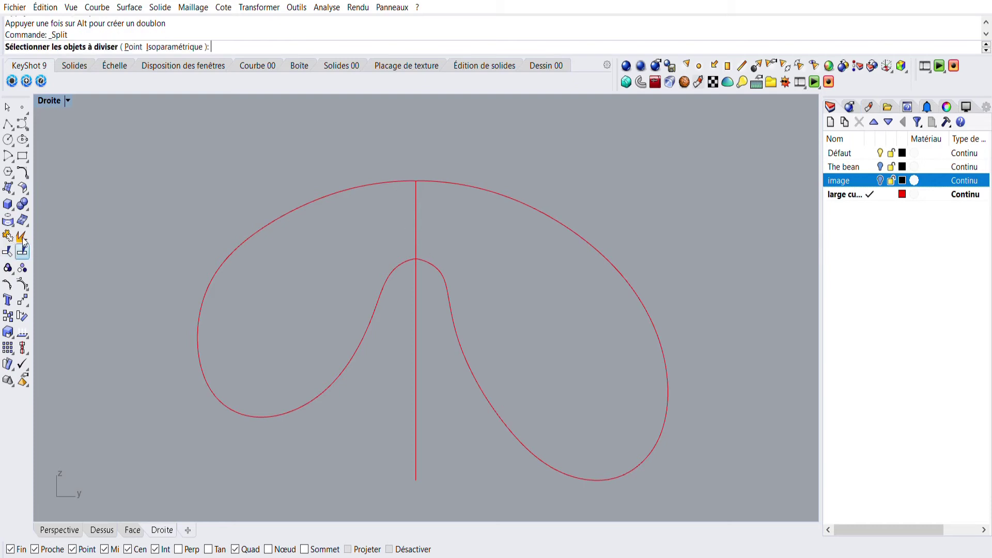
click(382, 283)
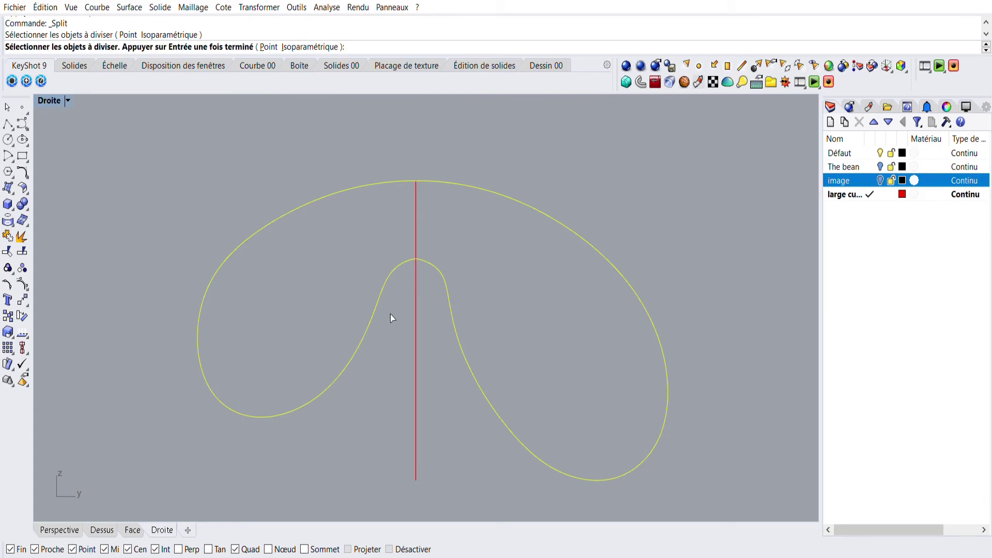
key(Return)
click(416, 309)
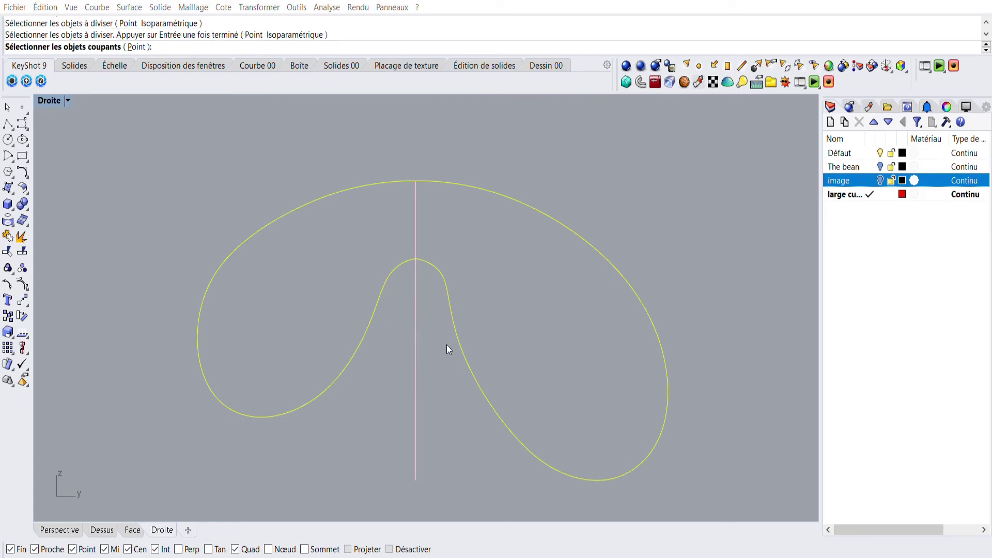
key(Return)
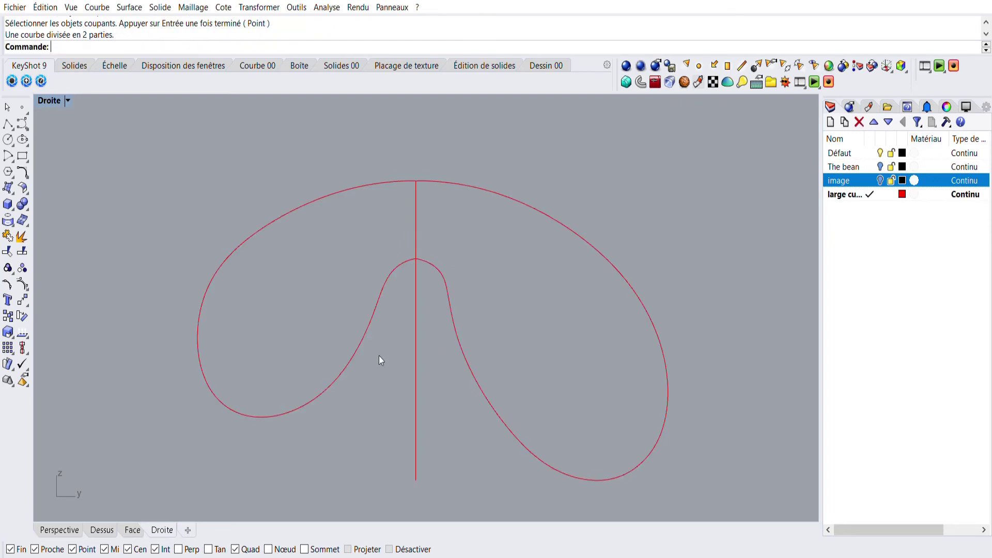
click(437, 252)
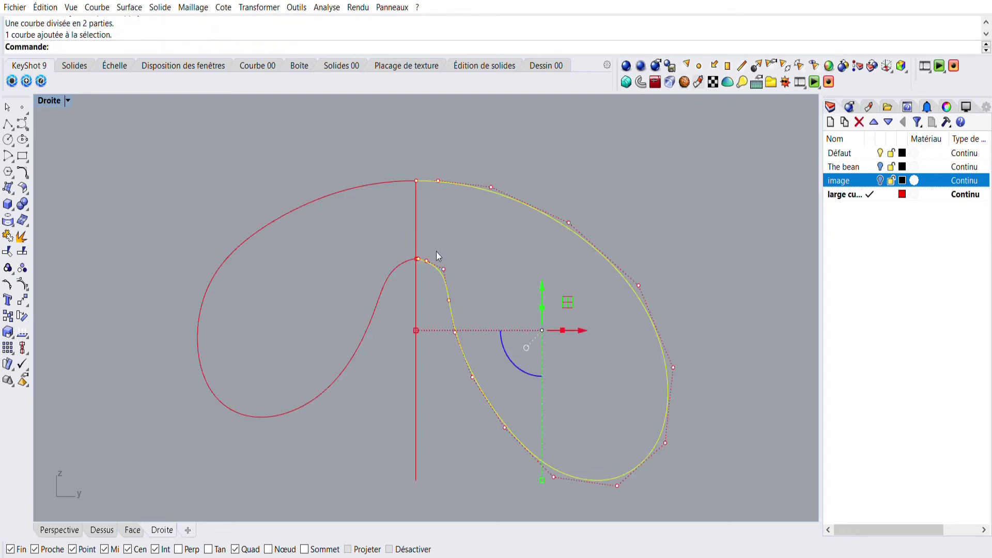
key(Delete)
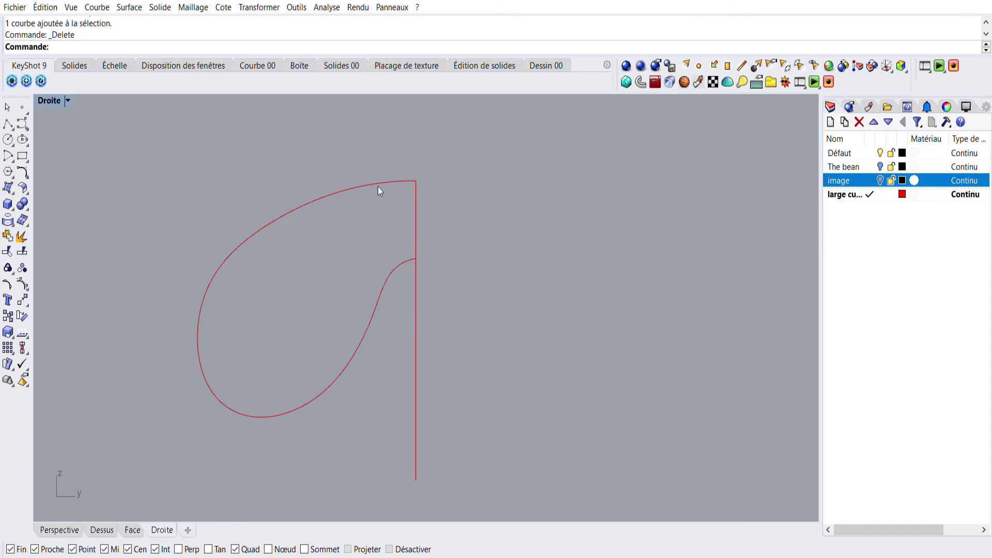
Step: Mirror a copy of the reshaped left half across the vertical centre line to complete the outline
click(370, 171)
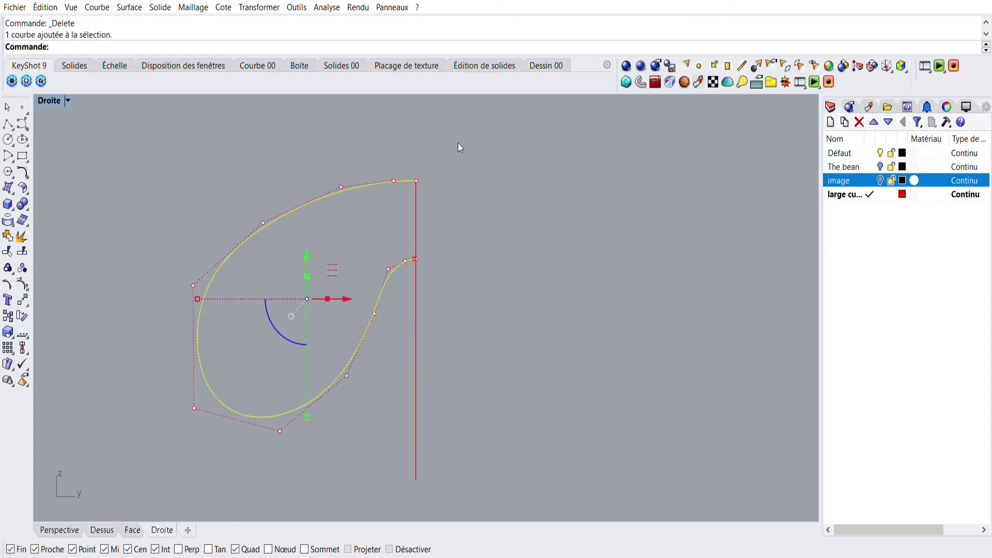
text(Sy)
key(Return)
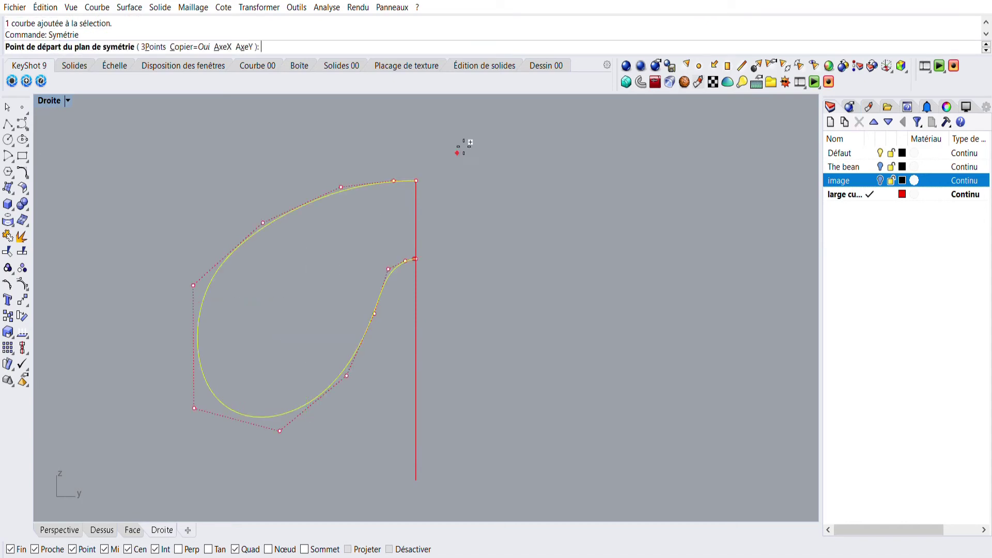
click(423, 174)
click(417, 248)
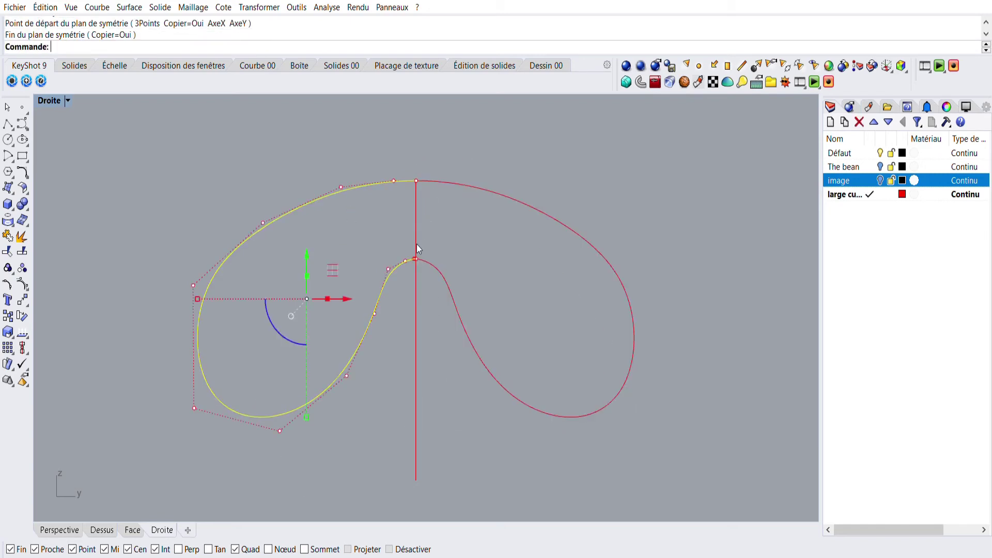
click(499, 243)
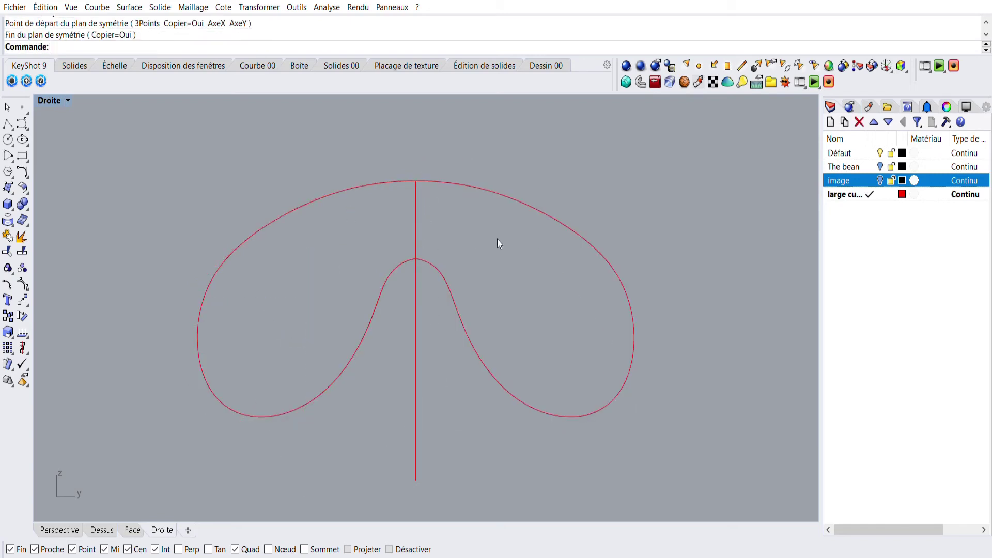
Step: Draw a closed interpolated curve around the upper part of the bean, placing one point on each of the four outline lobes
double_click(45, 89)
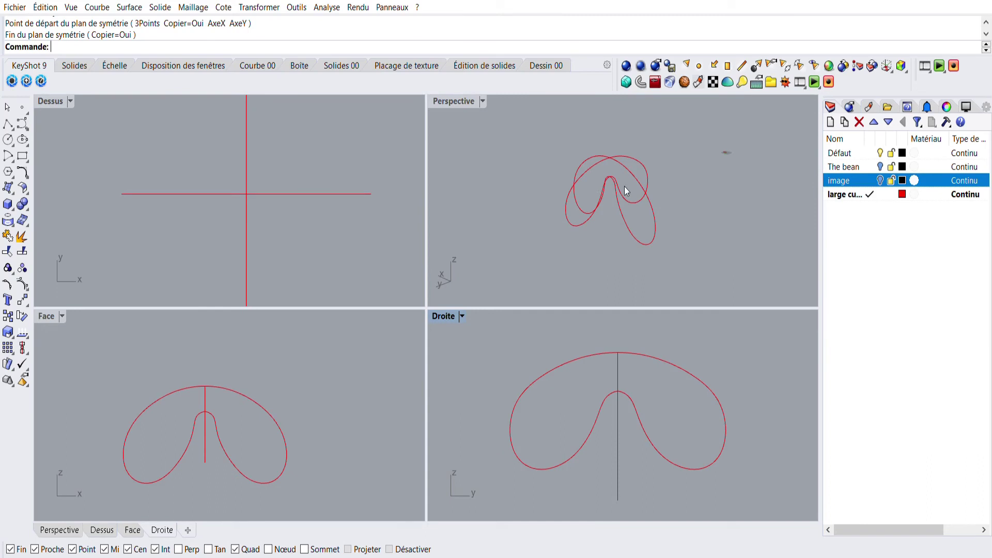
scroll(650, 133, down, 2)
scroll(646, 134, up, 4)
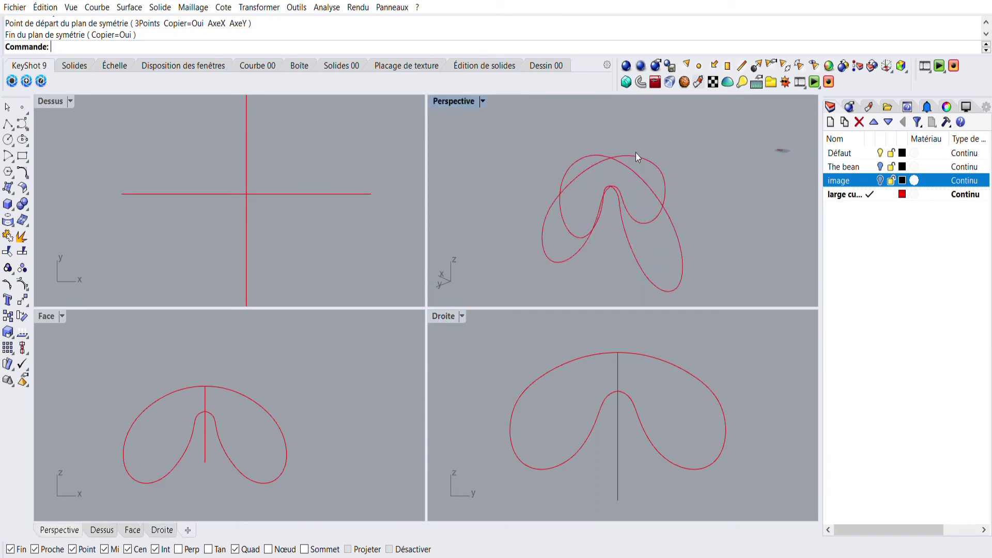
right_drag(580, 239, 636, 222)
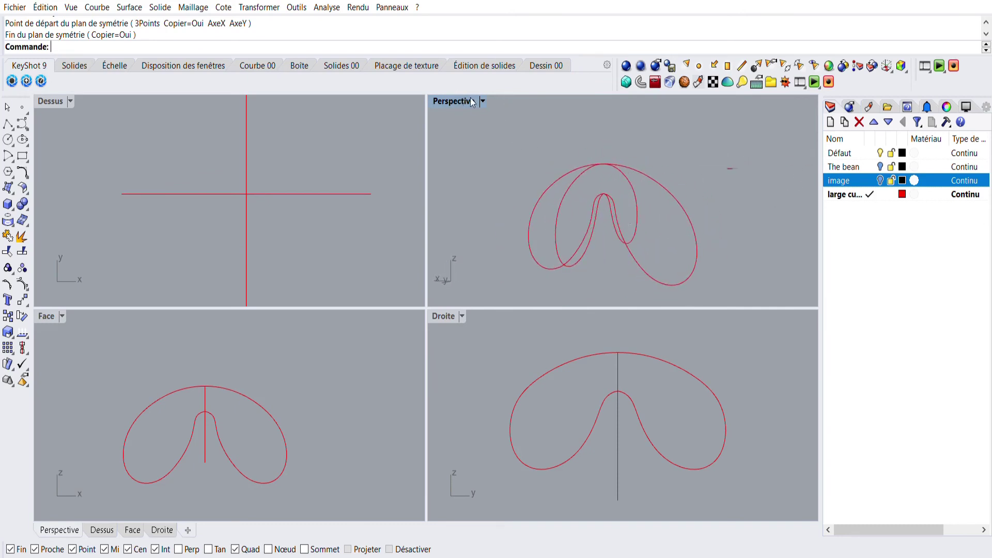
right_drag(536, 153, 496, 207)
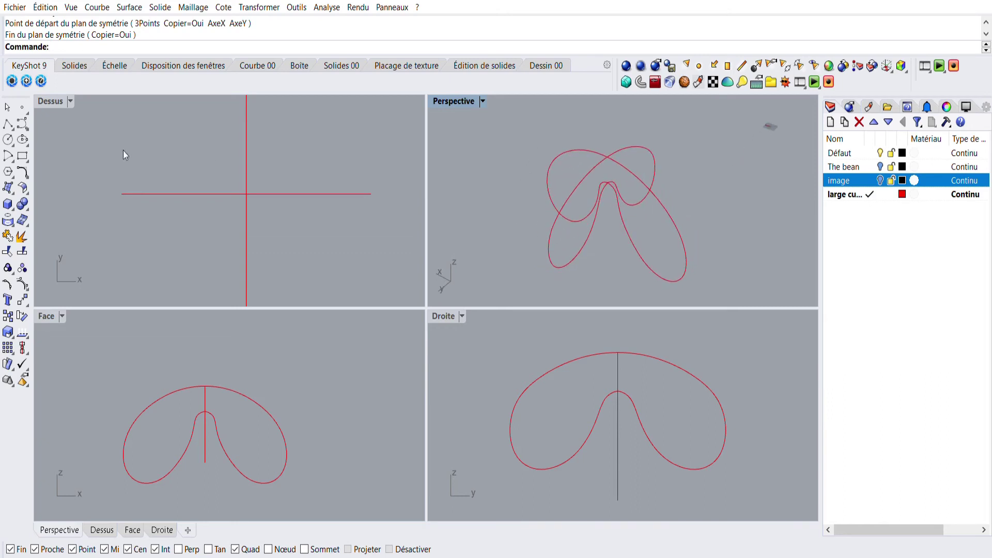
click(22, 123)
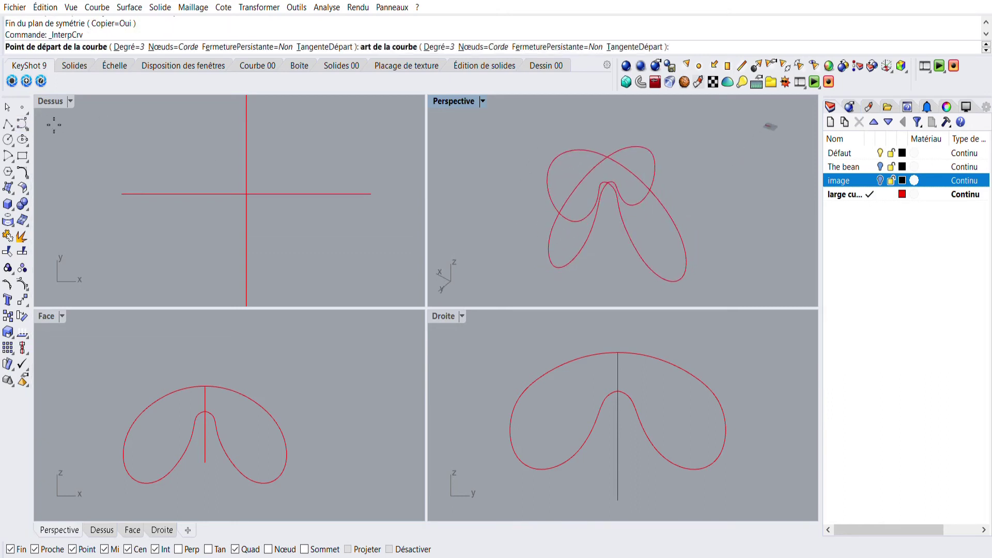
right_drag(571, 230, 531, 184)
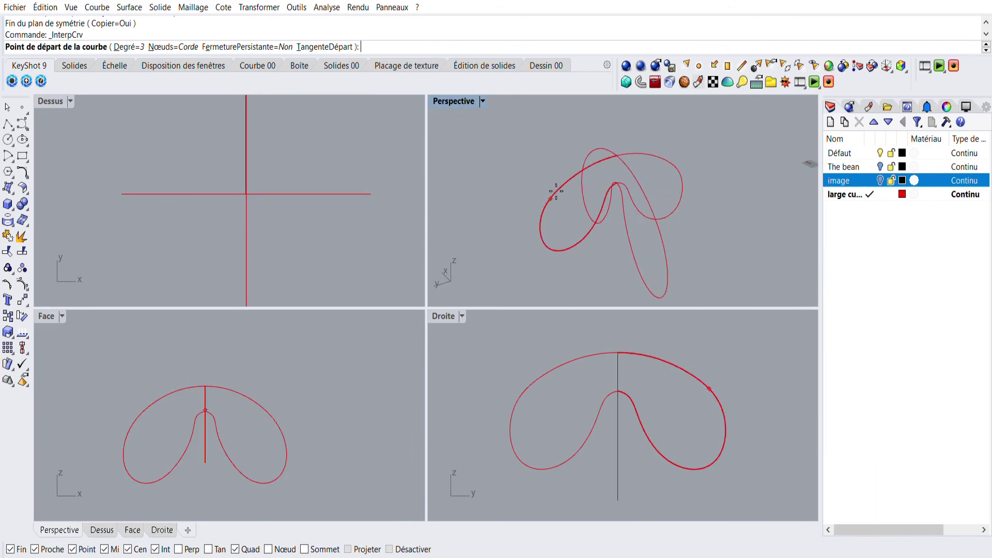
click(556, 192)
right_drag(558, 196, 684, 217)
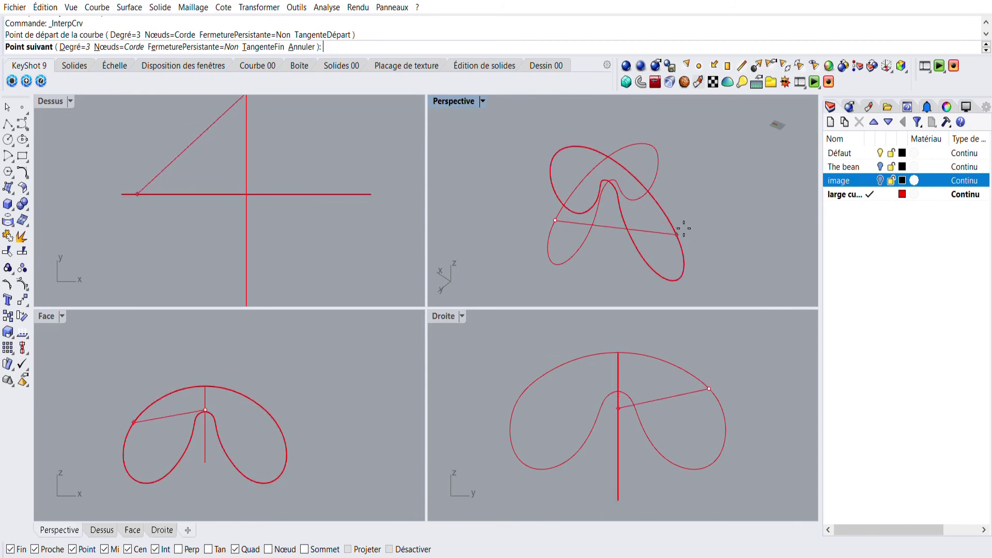
click(669, 214)
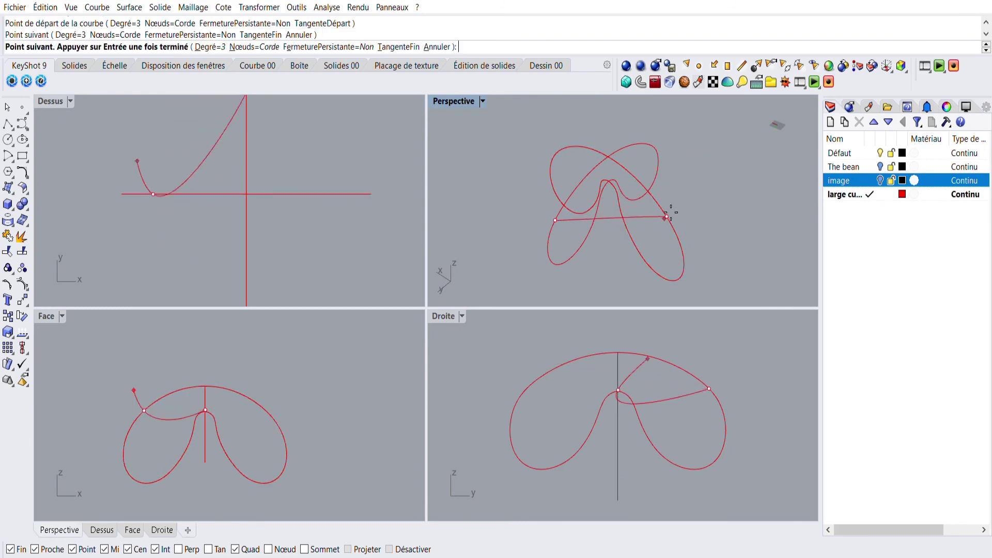
click(651, 144)
click(558, 151)
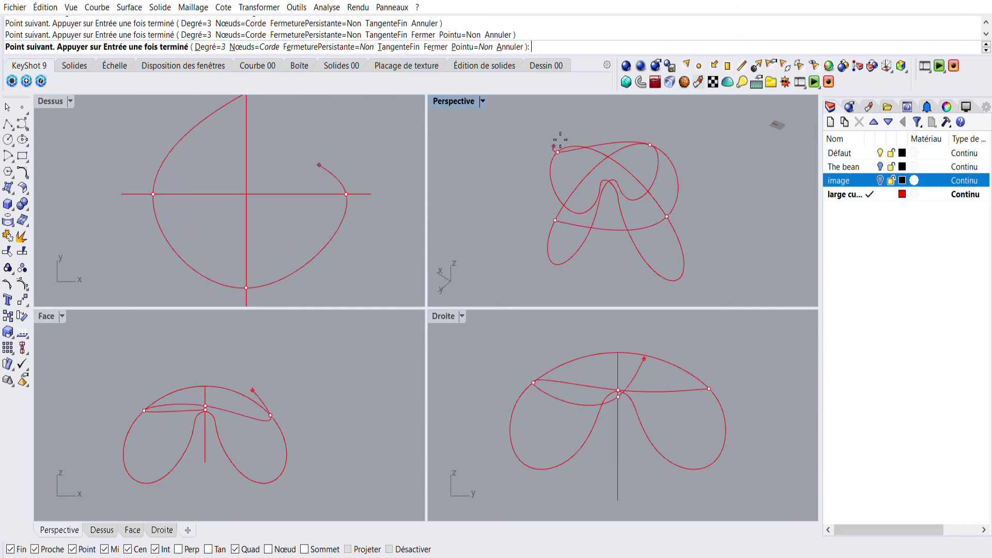
click(558, 213)
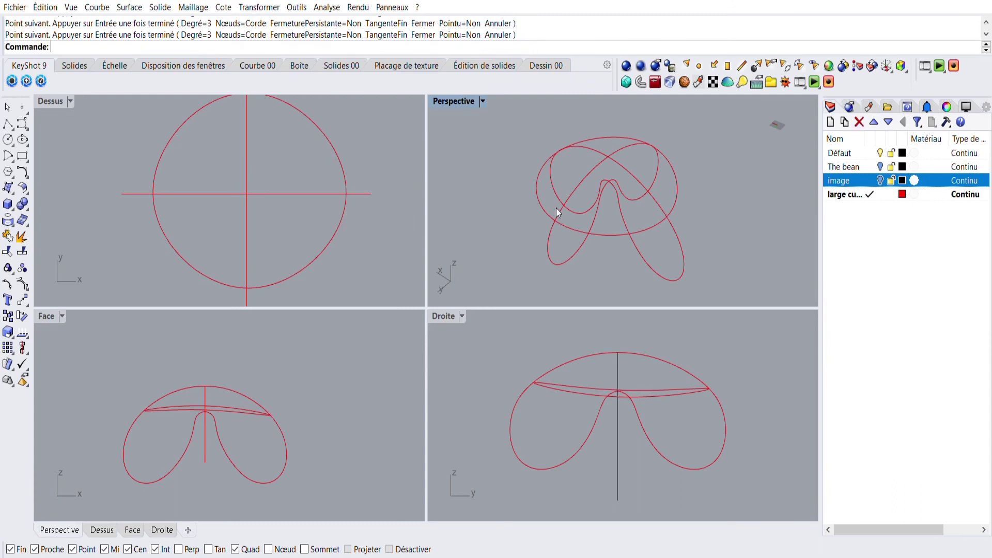
Step: Split the front outline into two halves, using the perpendicular side outline curve as the cutting object
mouse_move(568, 219)
right_down()
mouse_move(602, 121)
mouse_move(507, 175)
mouse_move(595, 243)
mouse_move(696, 174)
mouse_move(646, 167)
mouse_move(572, 208)
mouse_move(580, 211)
right_up()
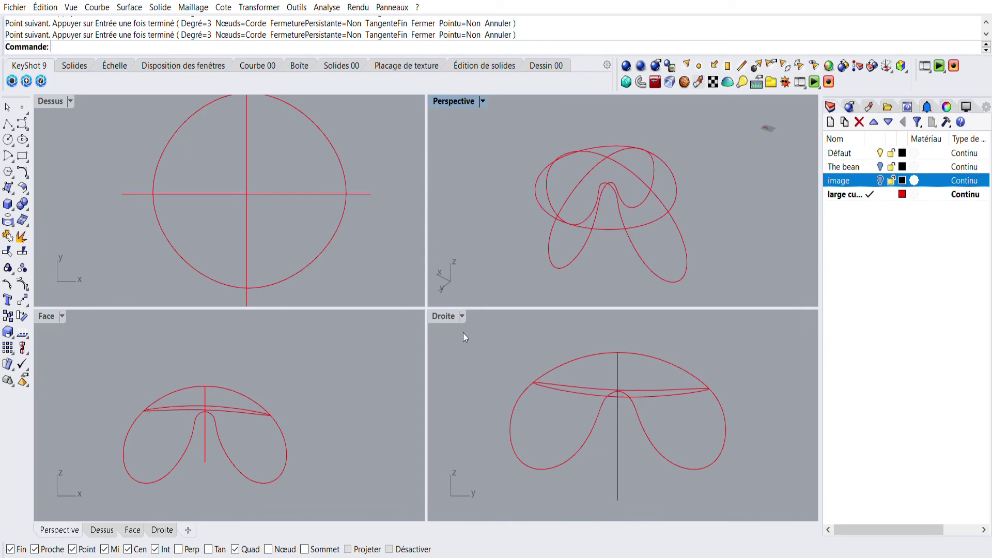
right_drag(540, 263, 579, 198)
click(635, 222)
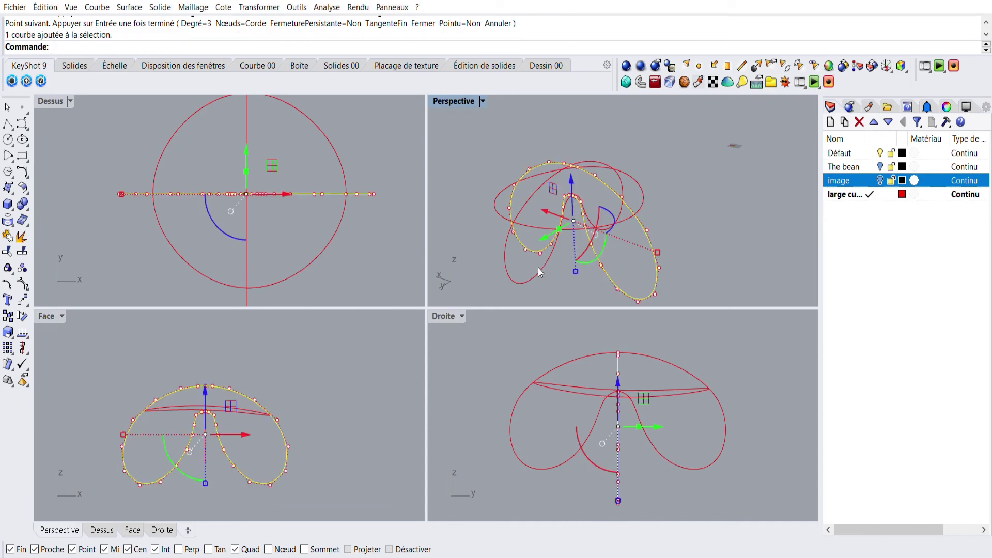
key(alt)
key(alt)
click(22, 251)
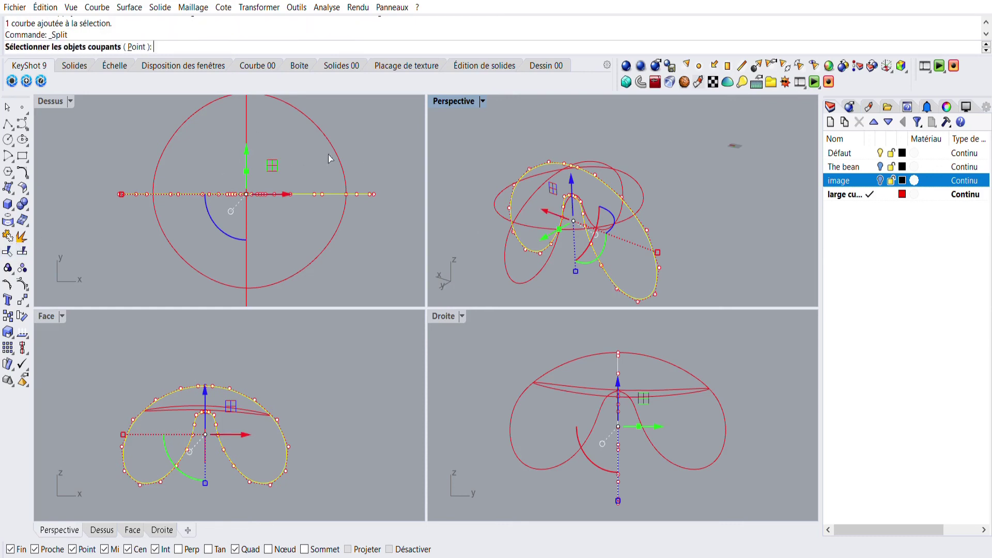
click(530, 270)
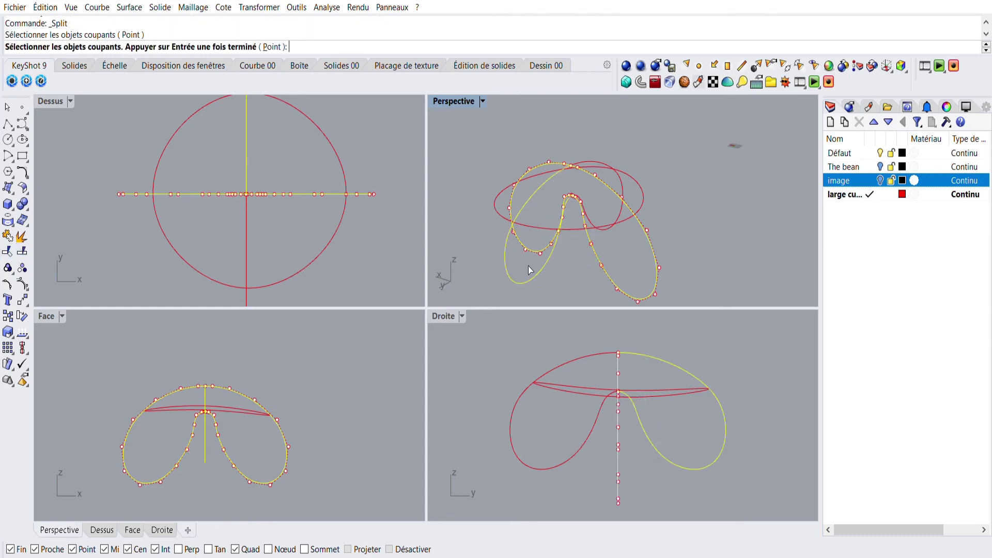
key(Return)
Step: Delete the duplicate, undivided front outline curve that overlaps the two split halves
click(702, 224)
click(655, 241)
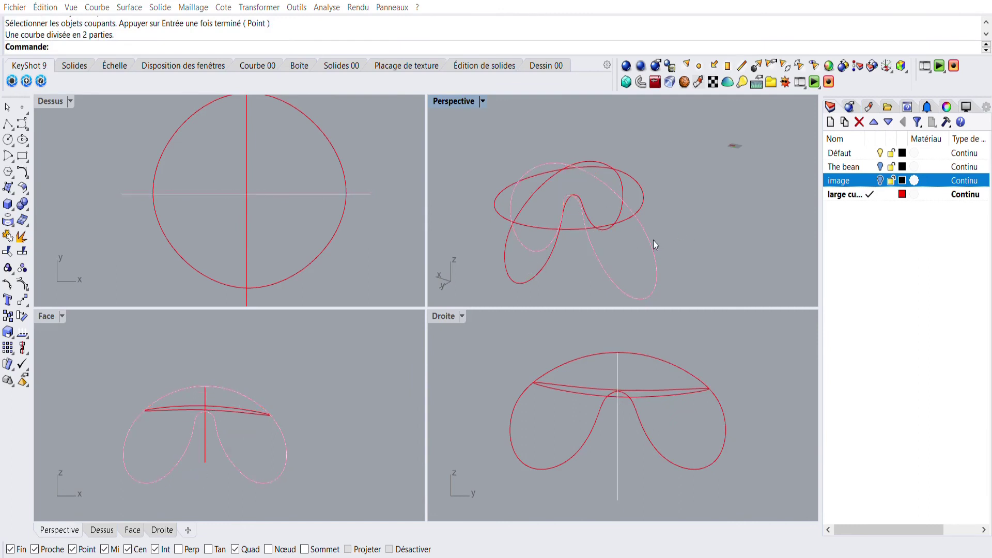
click(697, 275)
key(Delete)
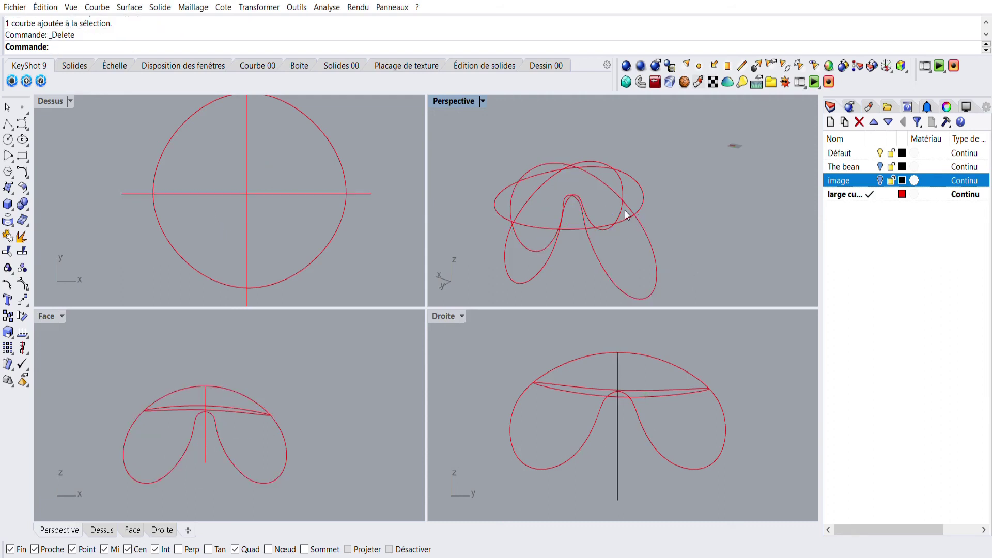
Step: Create a network surface from the split front and side outline halves and the closed horizontal curve
click(548, 248)
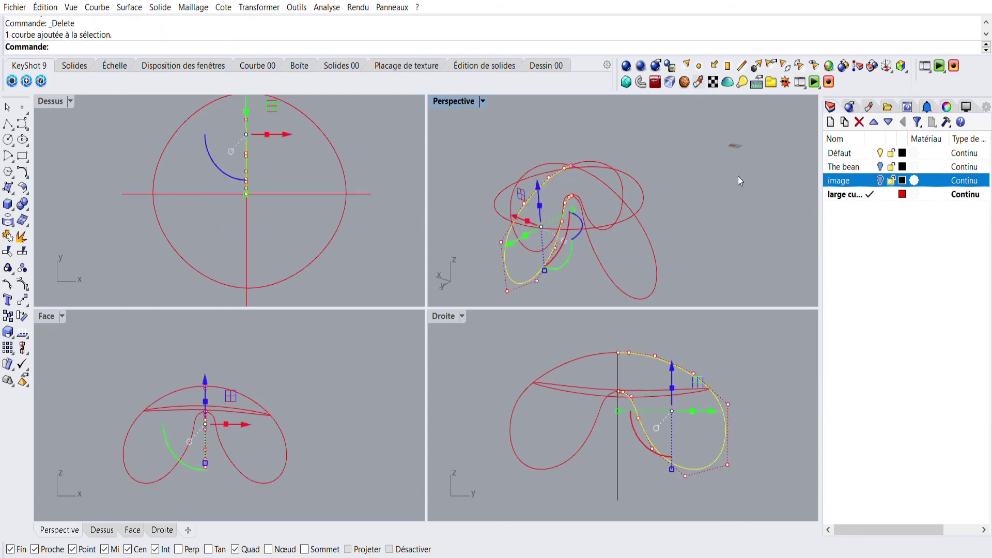
key(Escape)
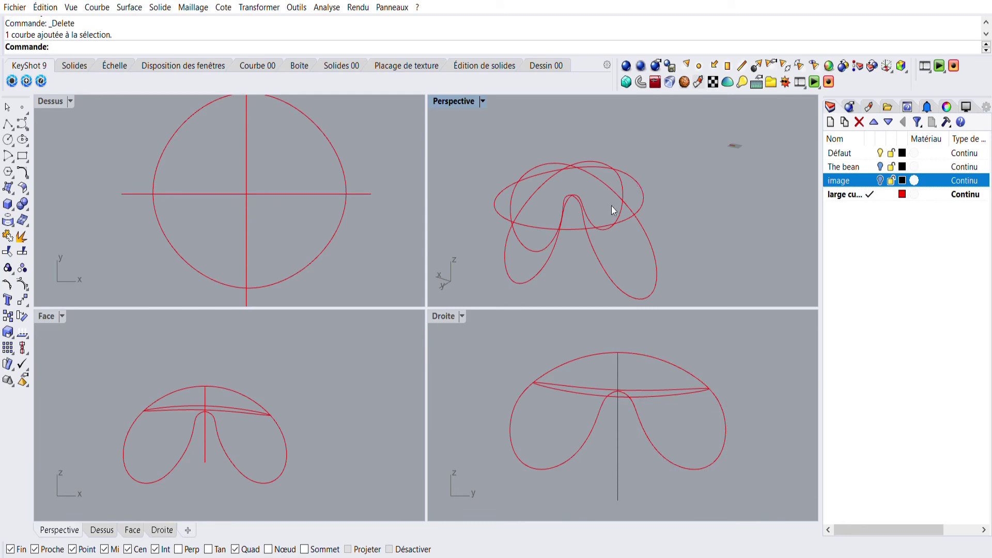
click(625, 179)
click(731, 206)
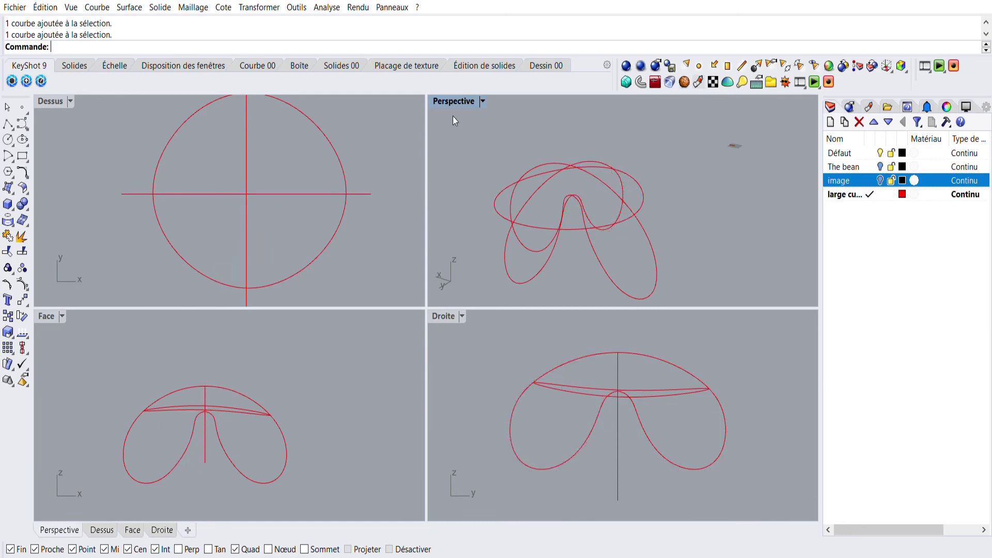
drag(452, 130, 693, 287)
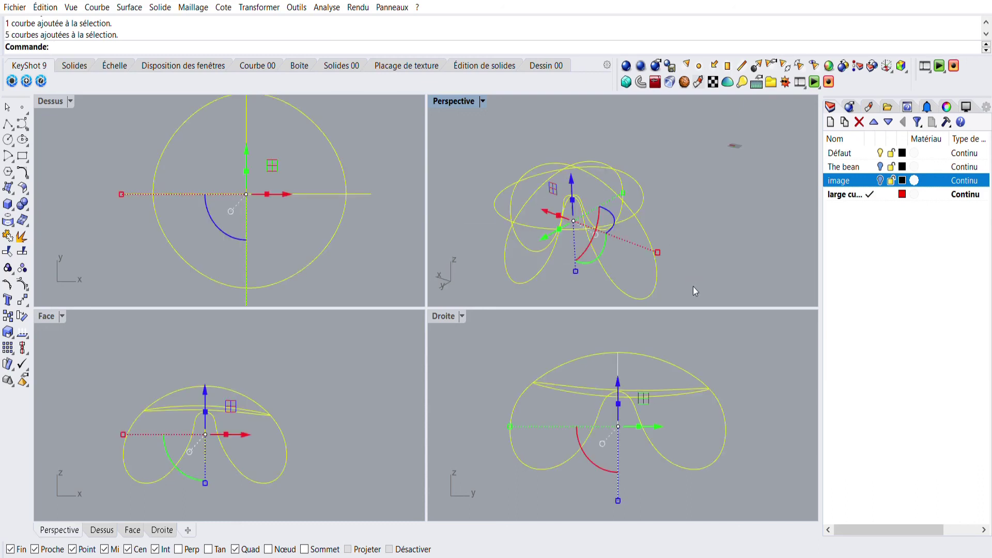
click(9, 186)
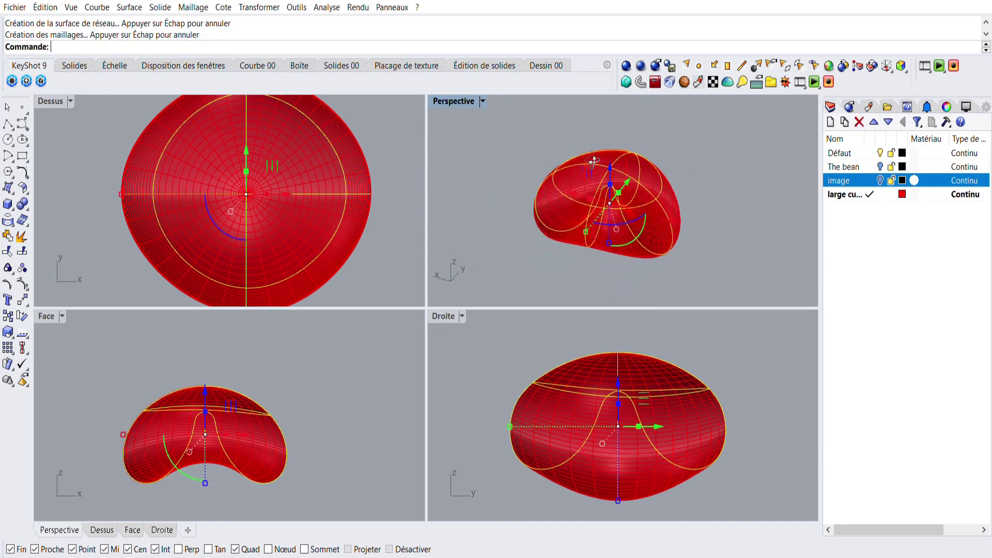
key(Escape)
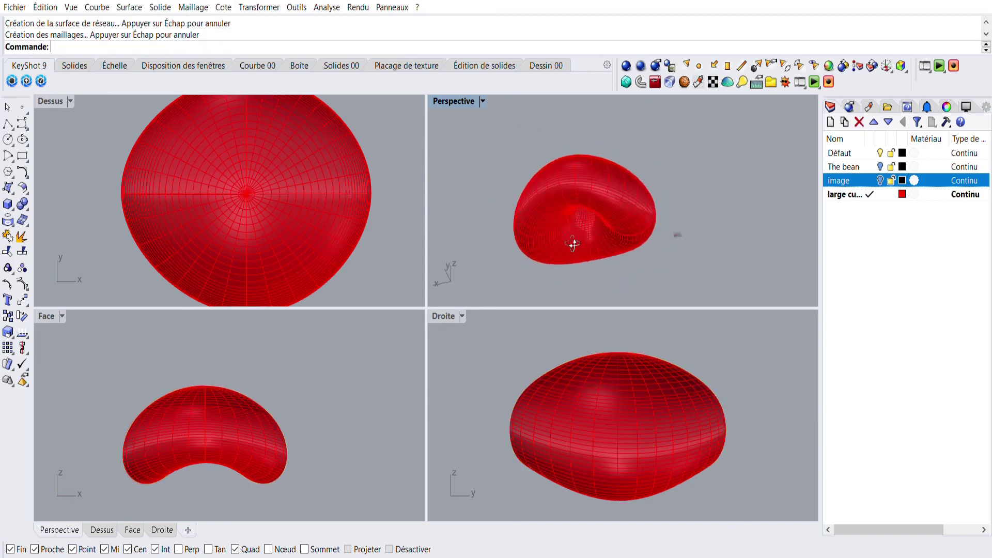